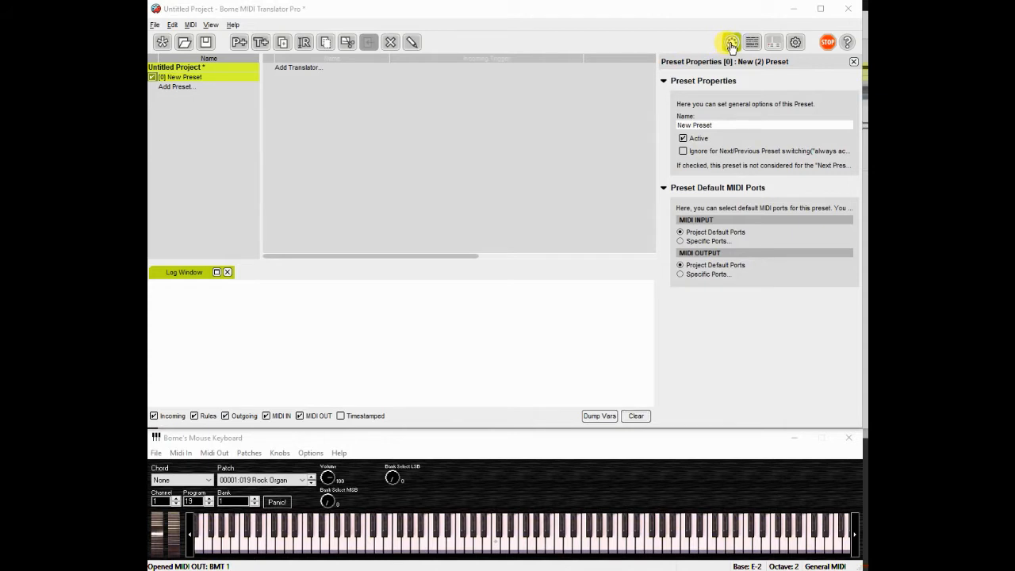
Set the project's default MIDI input to Bome MIDI Translator 1 Virtual In and default output to Microsoft GS Wavetable Synth
left_click(731, 45)
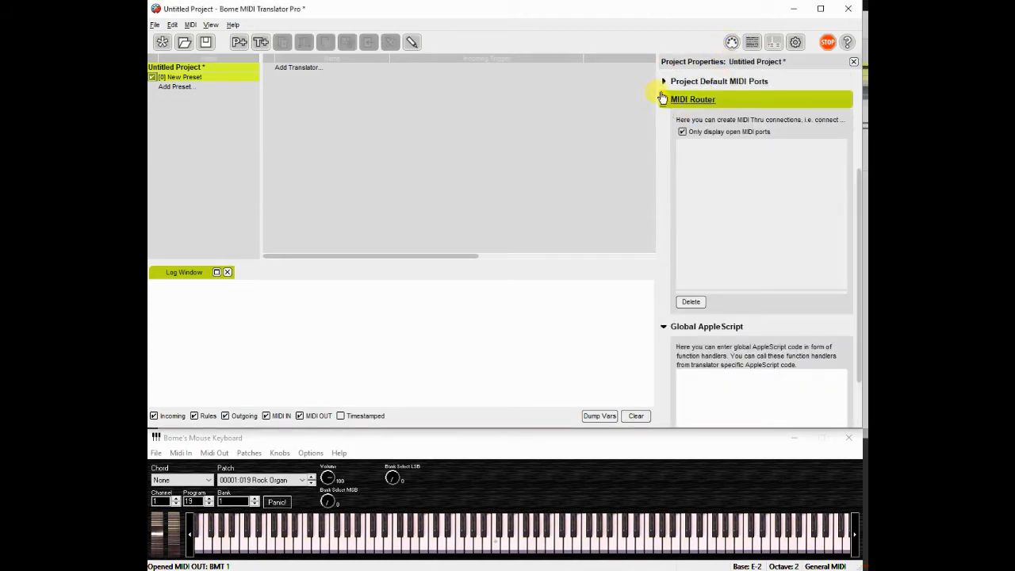
left_click(666, 81)
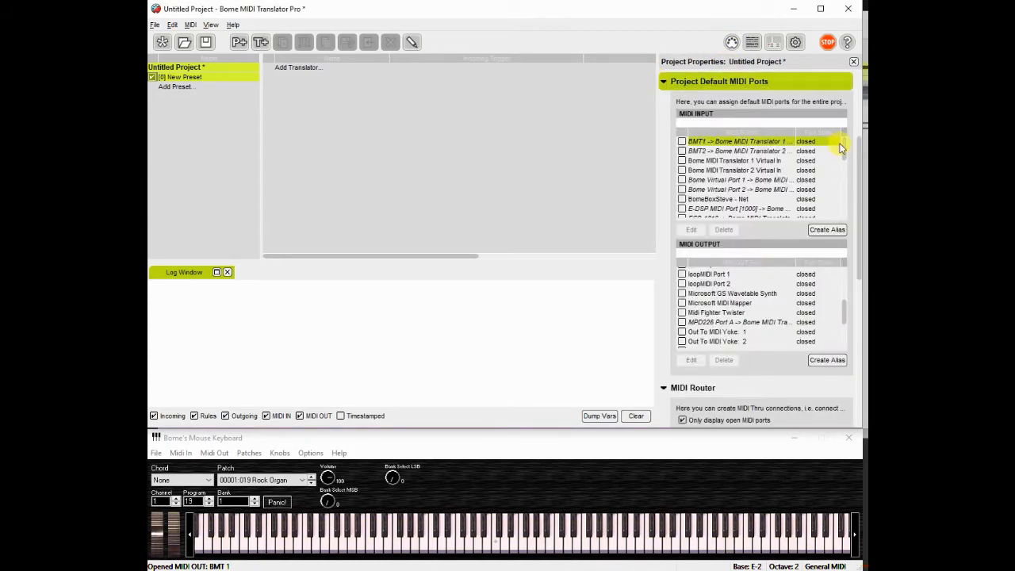
mouse_move(843, 144)
left_mouse_down()
mouse_move(848, 192)
mouse_move(845, 129)
left_mouse_up()
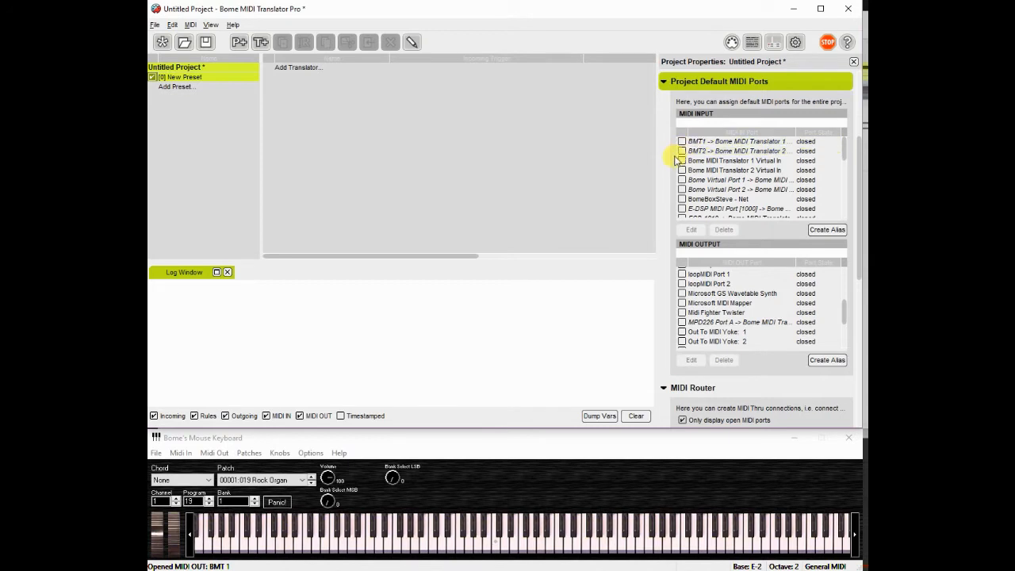
left_click(679, 162)
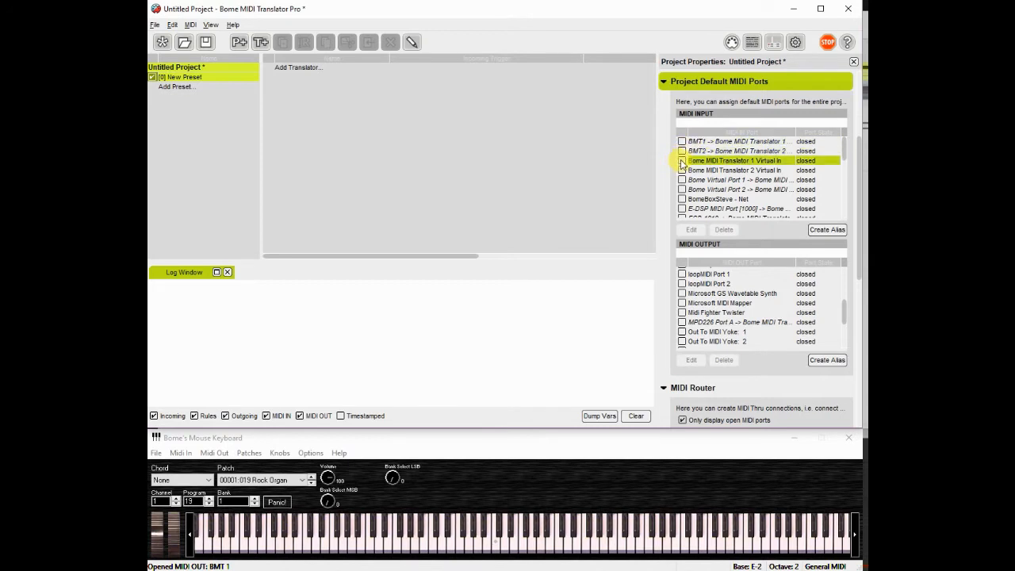
left_click(682, 162)
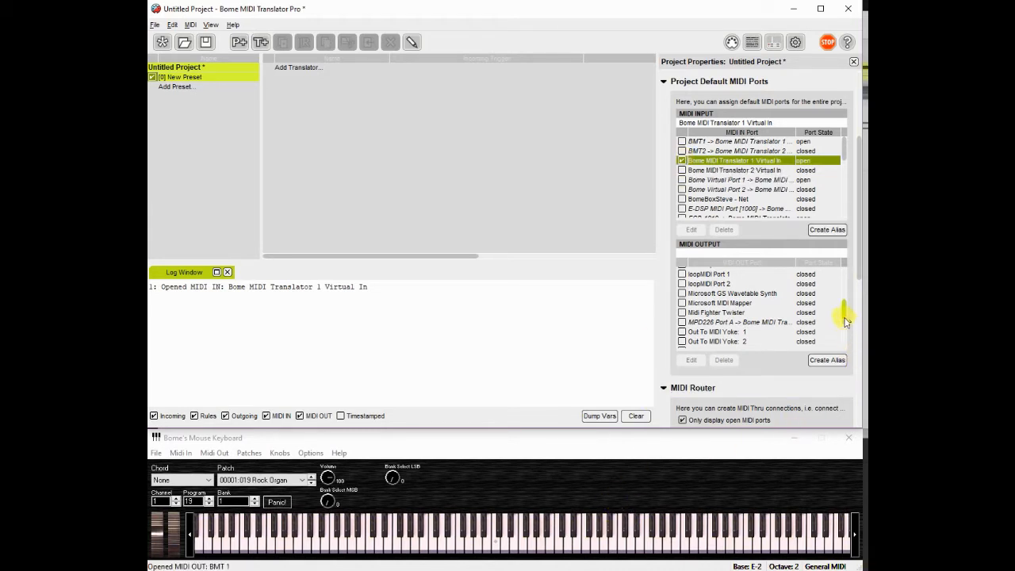
mouse_move(843, 309)
left_mouse_down()
mouse_move(847, 282)
mouse_move(847, 297)
left_mouse_up()
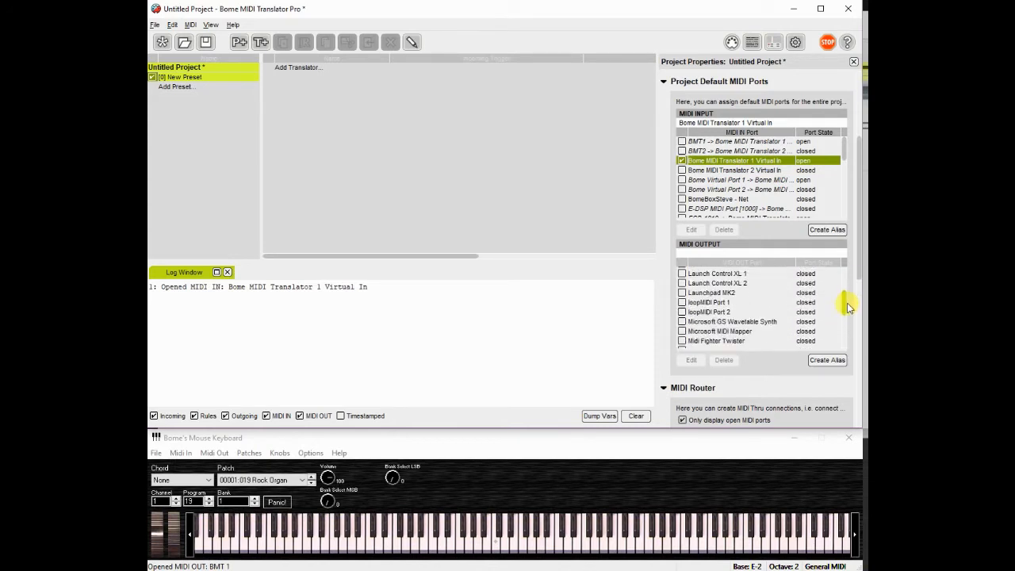
left_click(681, 322)
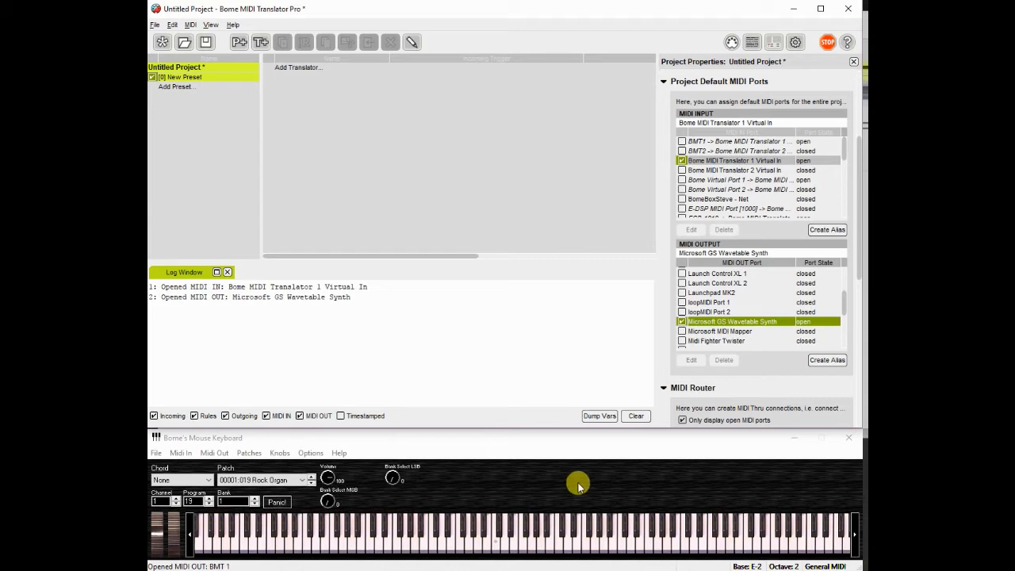
Play a few notes on the mouse keyboard to check the incoming MIDI in the log, then clear the log
left_click(484, 545)
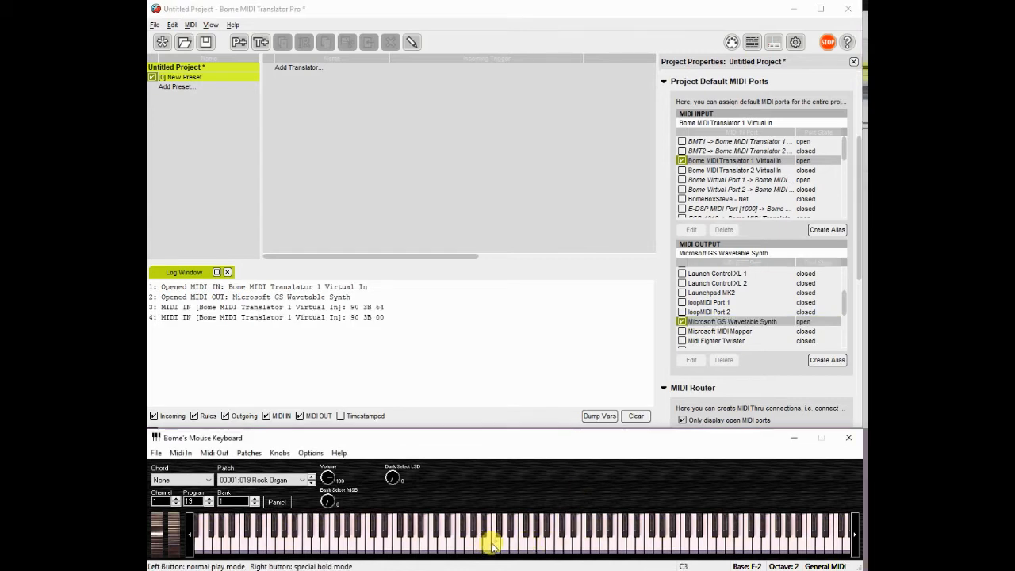
left_click(493, 544)
left_click(493, 542)
left_click(500, 542)
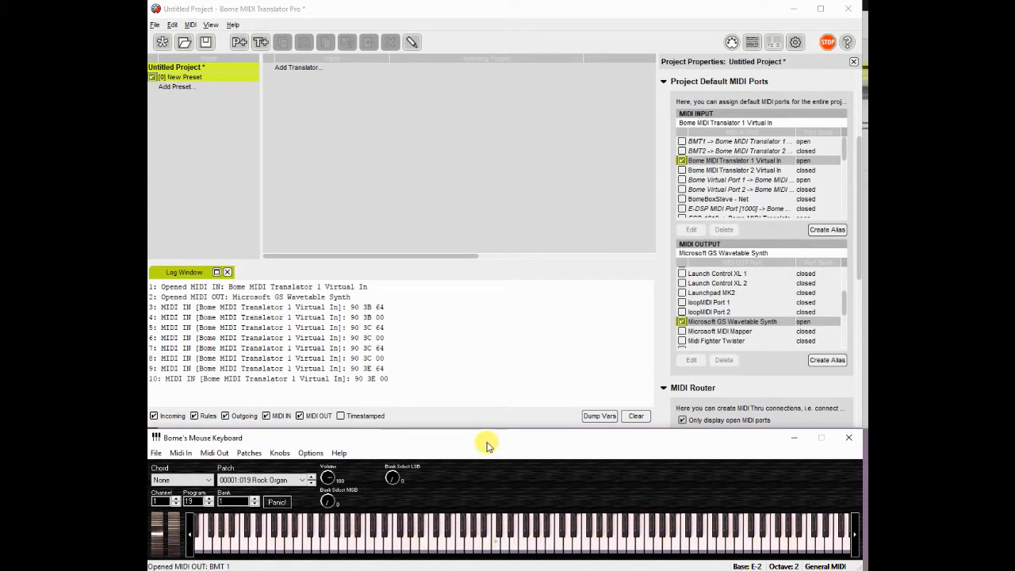
left_click(636, 416)
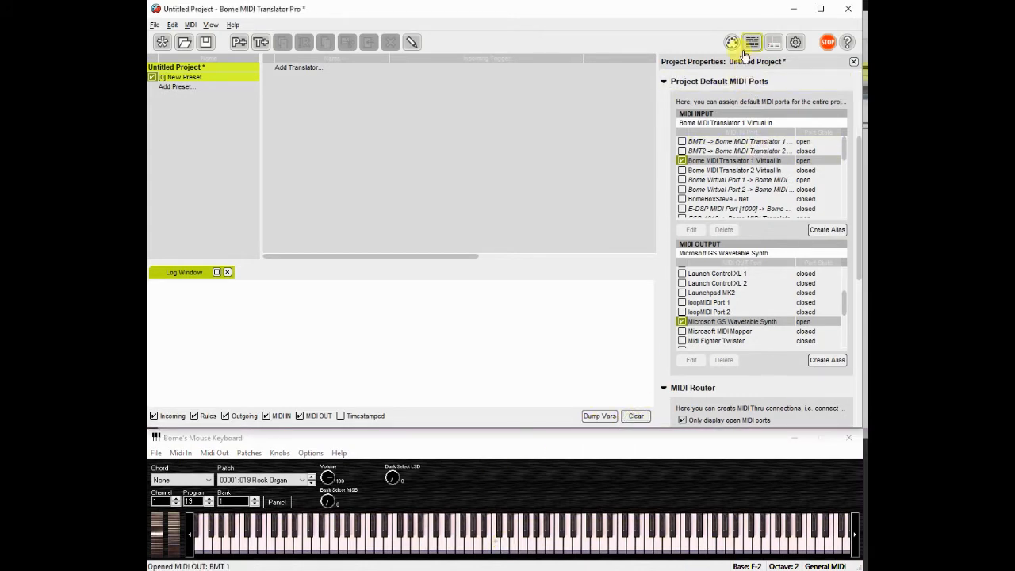
In the MIDI Router, connect Bome MIDI Translator 1 Virtual In to Microsoft GS Wavetable Synth
left_click(664, 81)
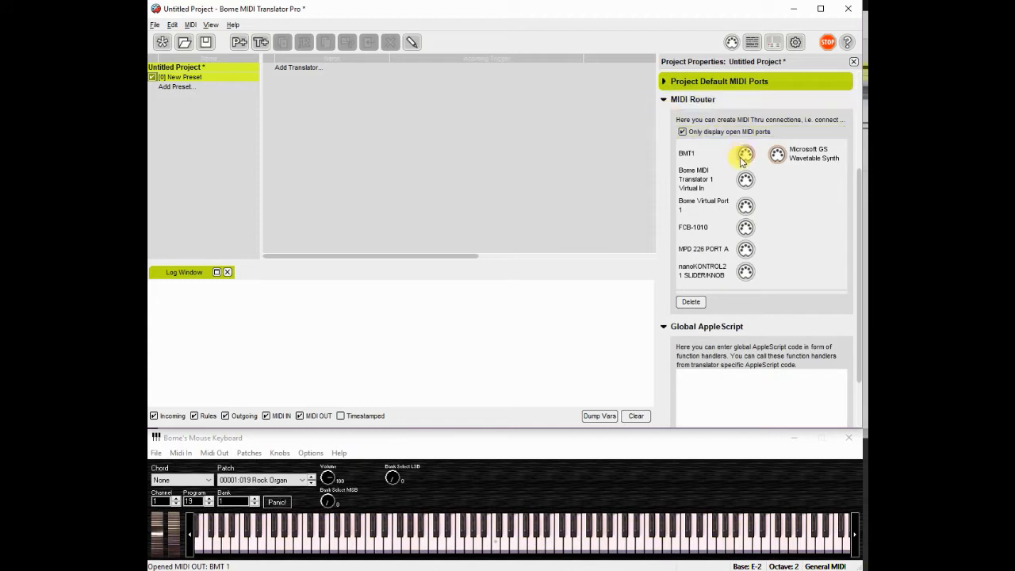
left_click_drag(745, 181, 774, 154)
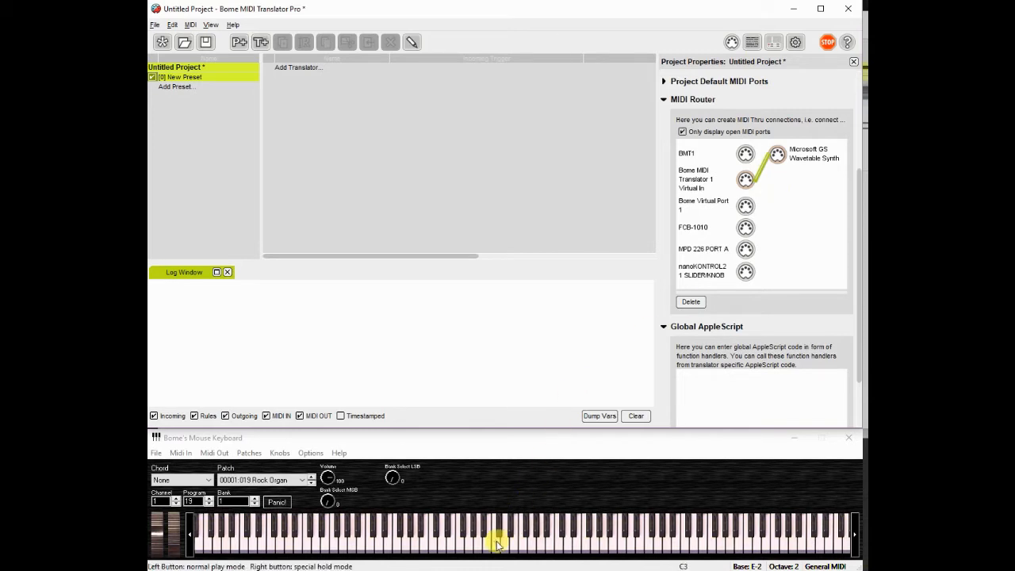
Test the routing by playing notes and stepping the patch on the mouse keyboard, then clear the log
left_click(496, 543)
left_click(504, 543)
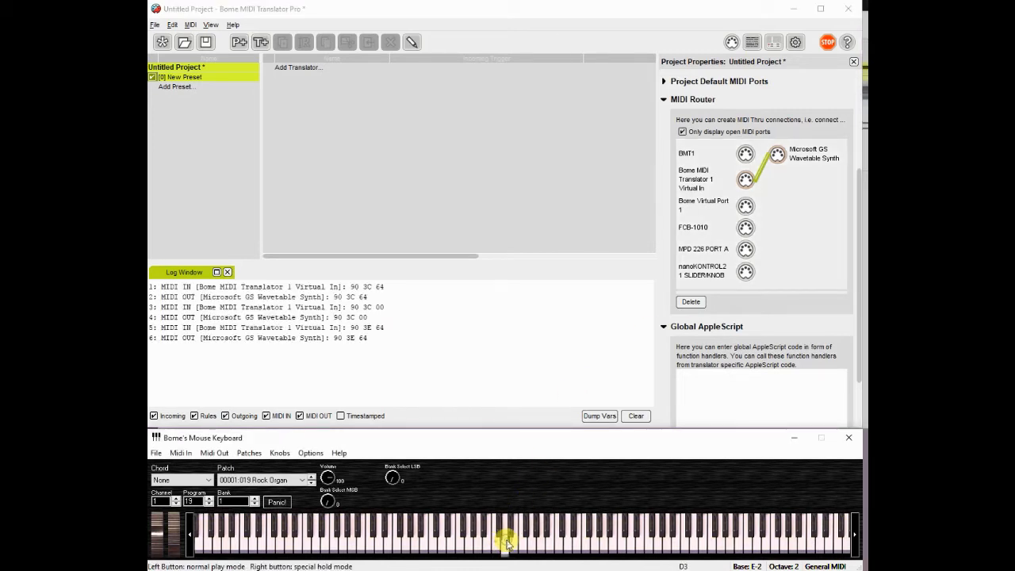
left_click(504, 541)
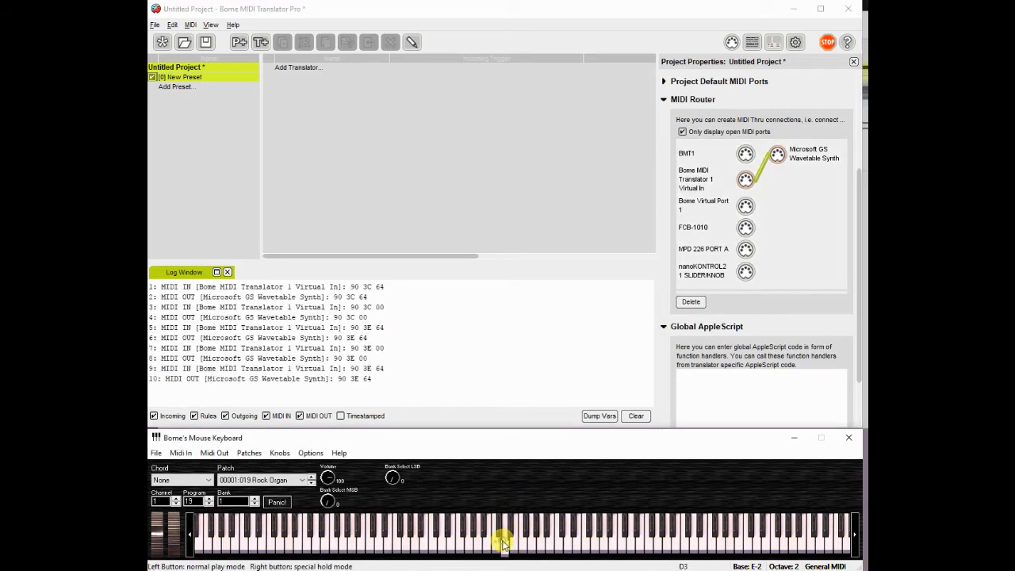
left_click(313, 484)
left_click(312, 476)
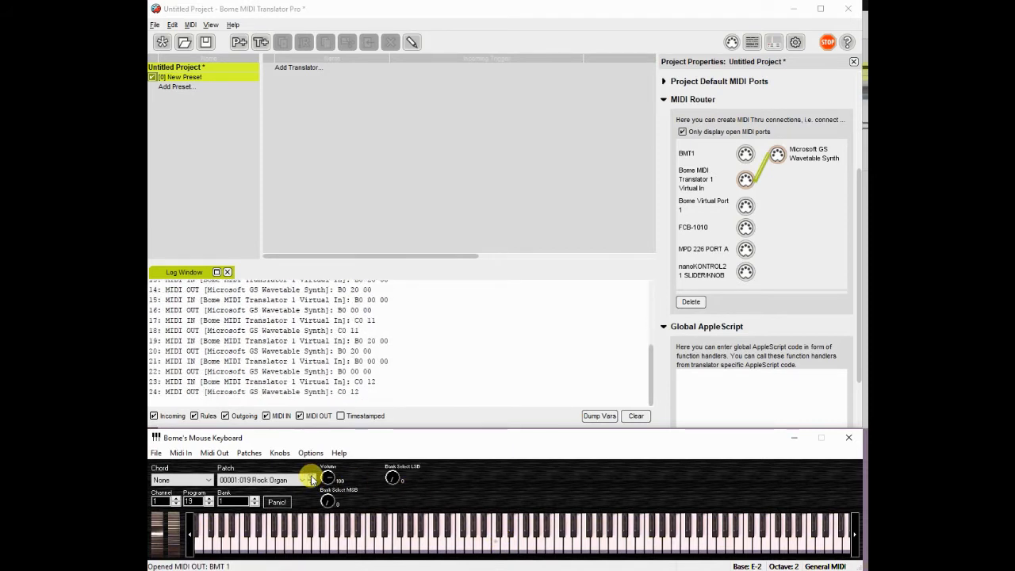
left_click(431, 544)
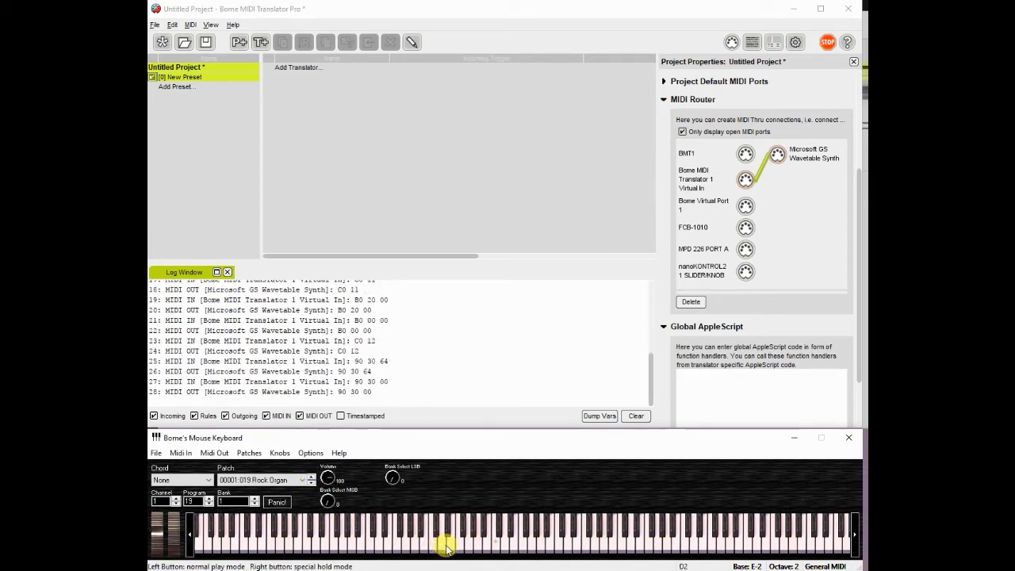
left_click(450, 548)
left_click(482, 544)
left_click(545, 546)
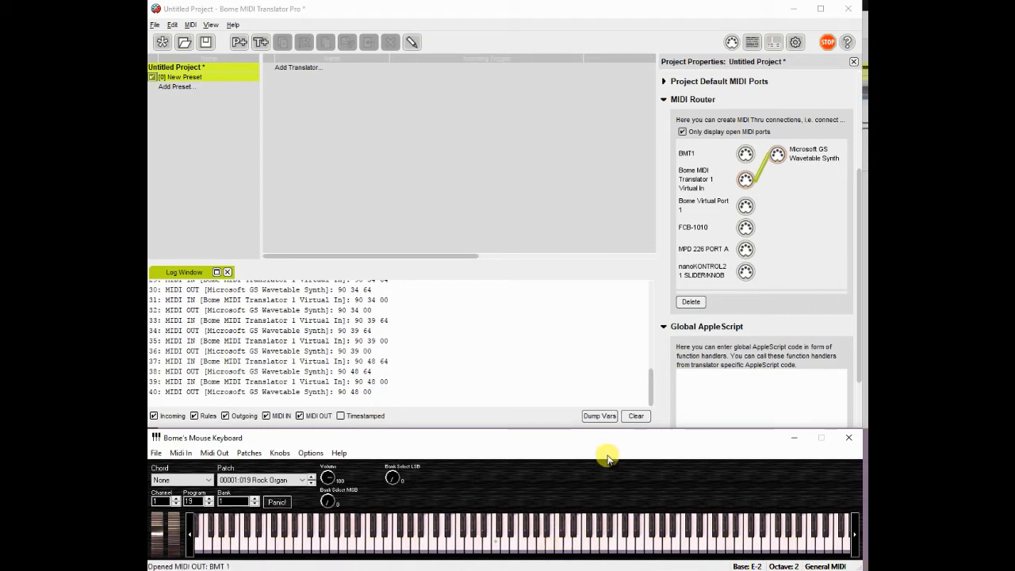
left_click(634, 416)
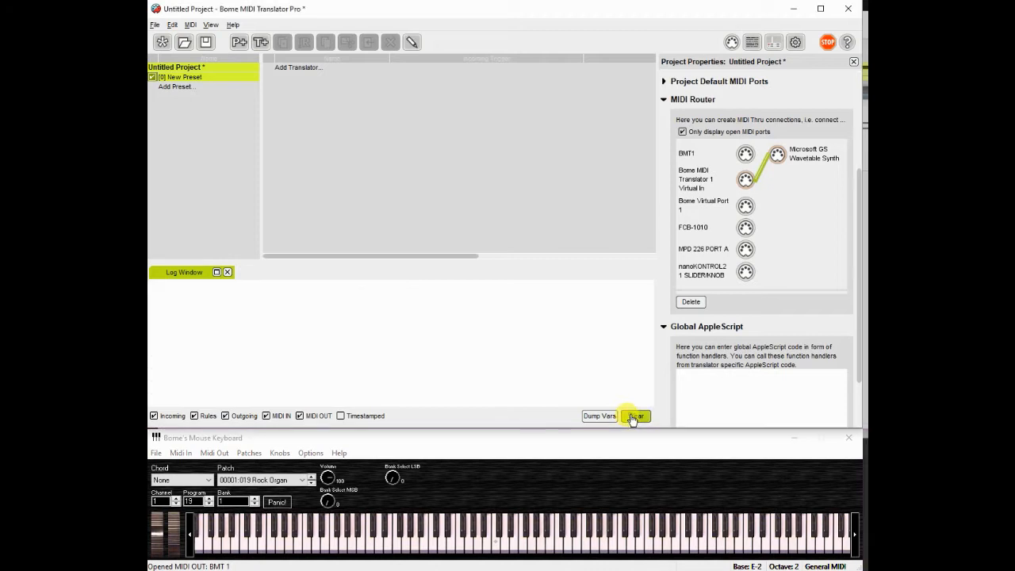
Add a new translator to the preset and name it Note Onr
left_click(298, 69)
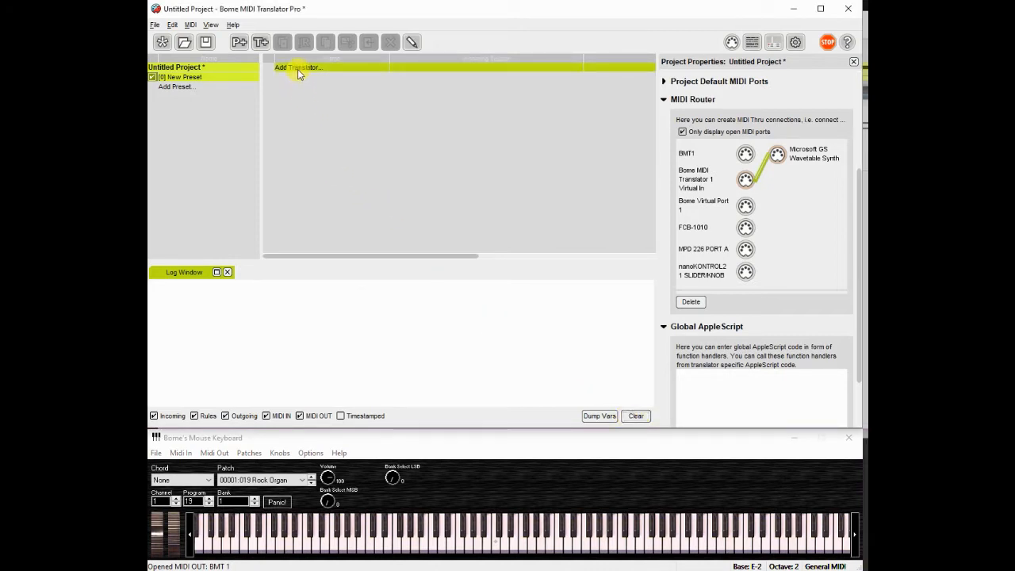
double_click(299, 69)
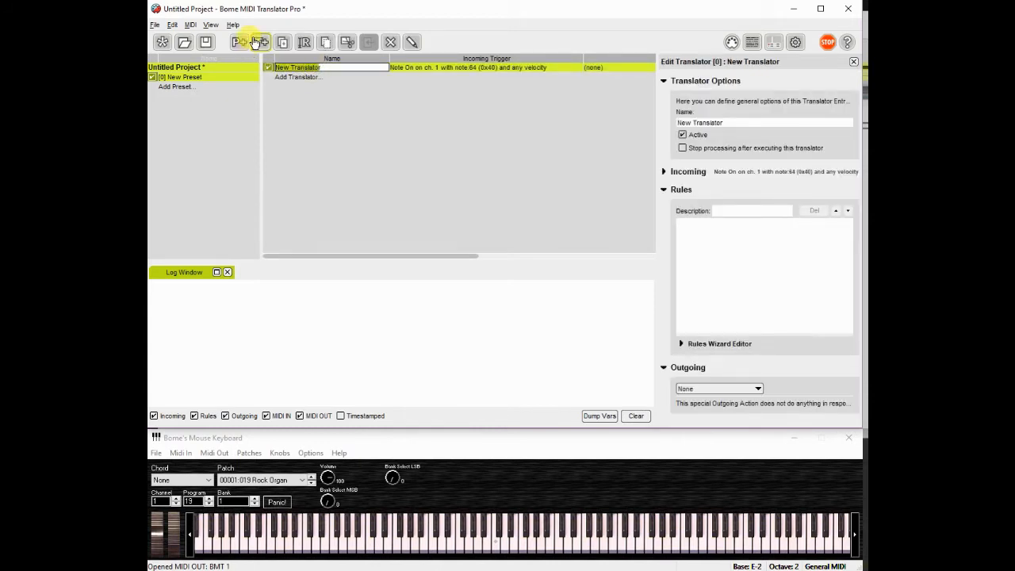
type("Note On")
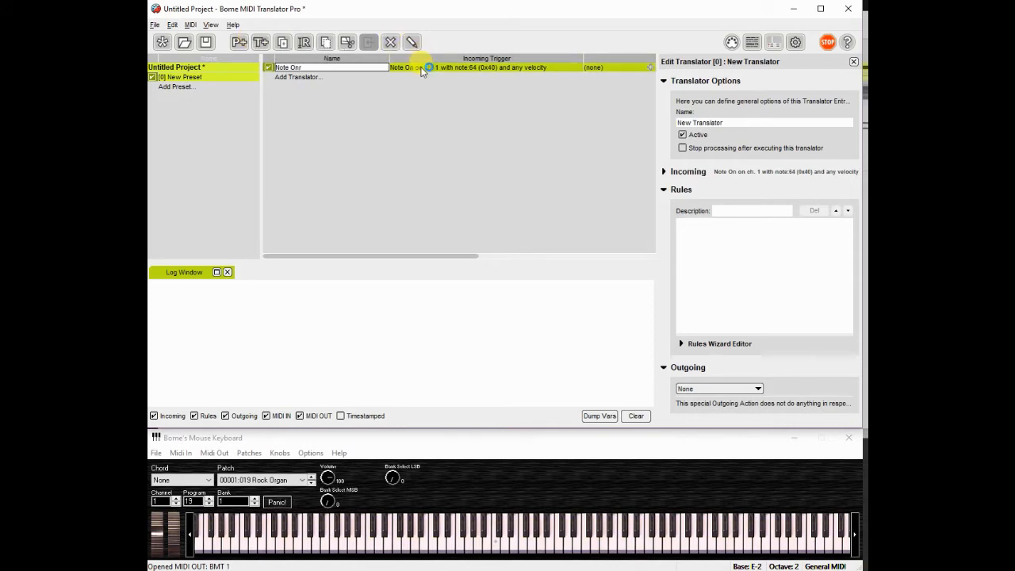
key("Return")
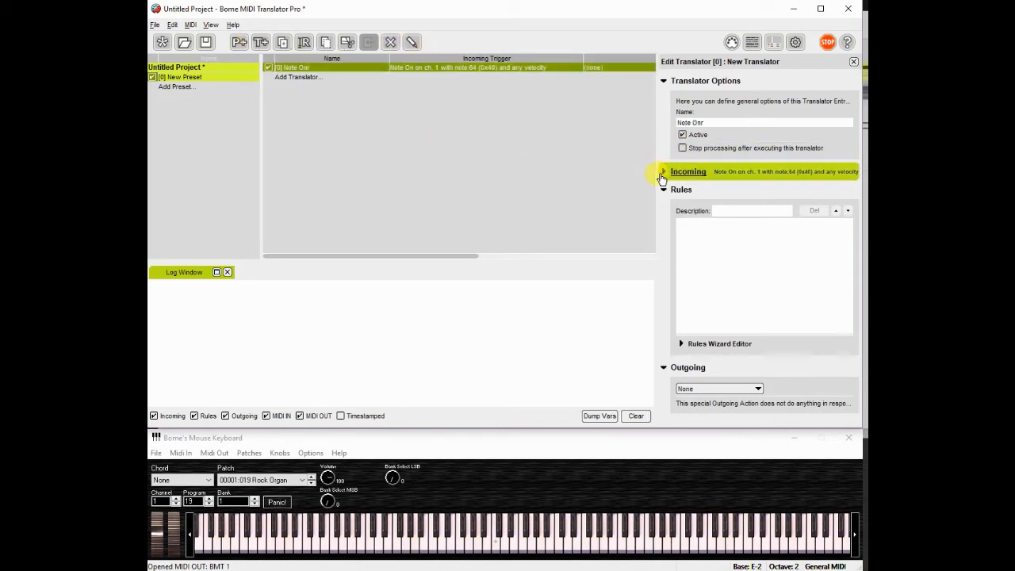
Set the translator's incoming Note On trigger to any note, storing the note in variable pp
left_click(662, 175)
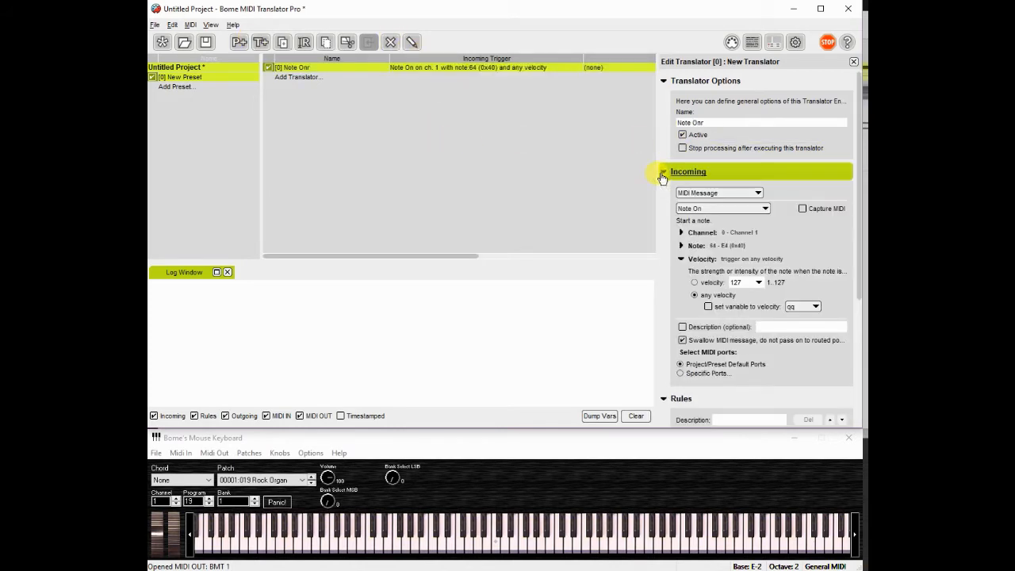
left_click(690, 247)
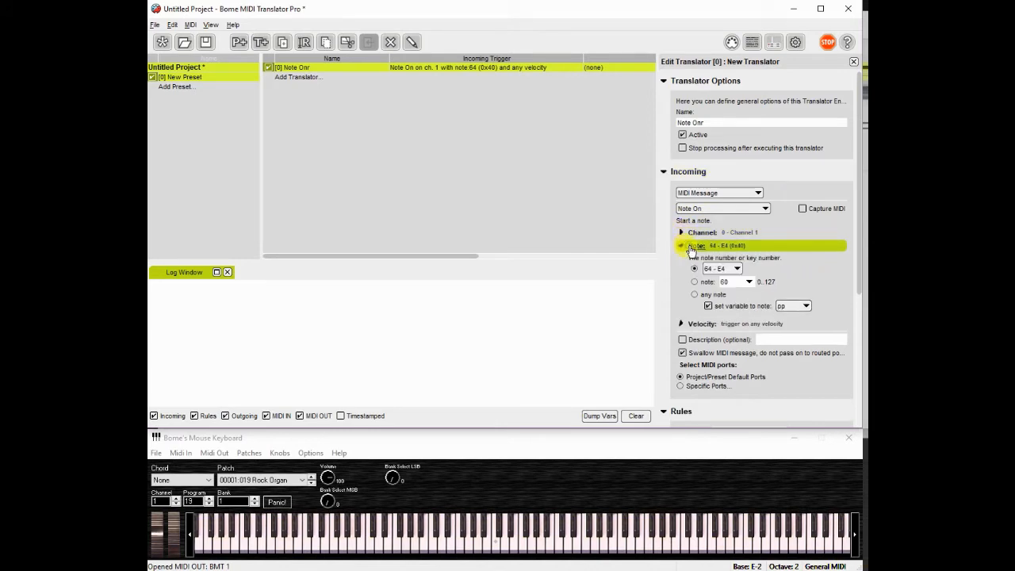
left_click(695, 294)
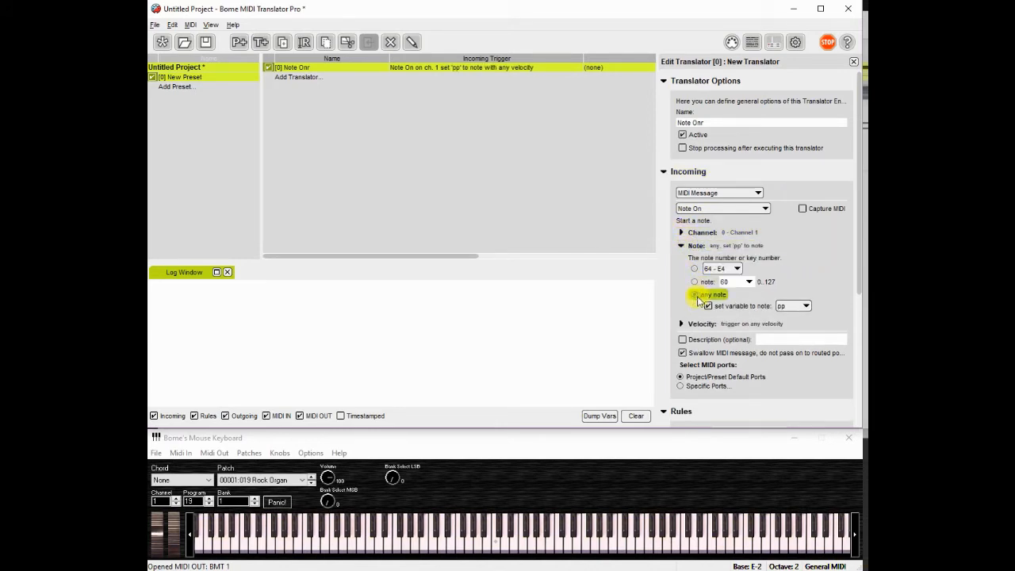
Set the incoming trigger to store its velocity in variable qq
left_click(763, 318)
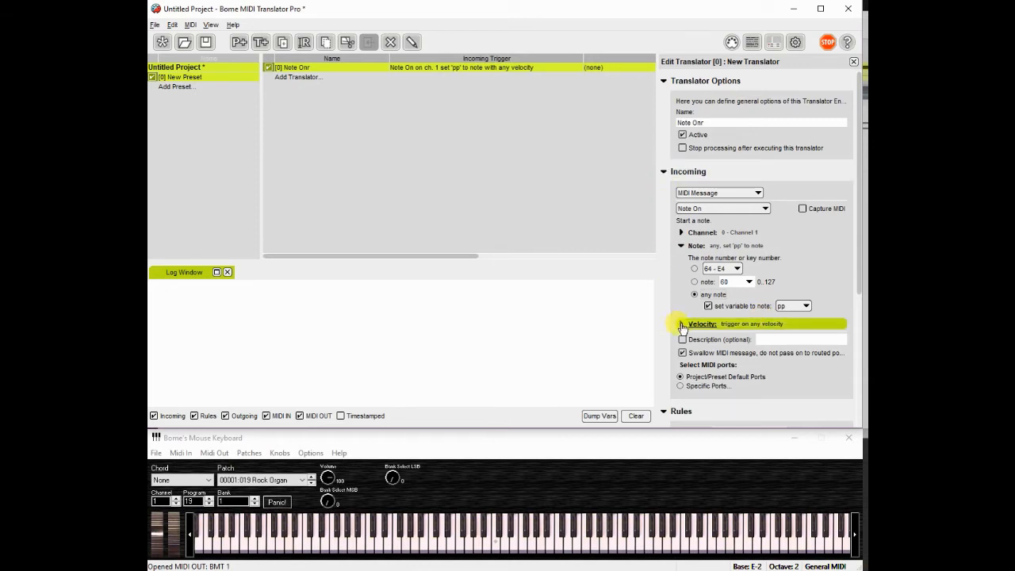
left_click(682, 324)
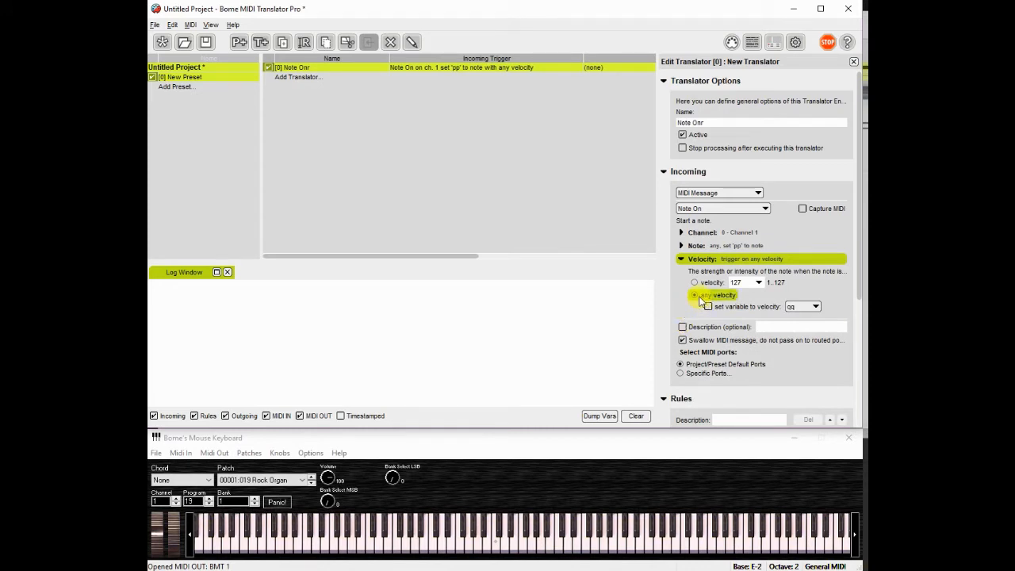
left_click(708, 307)
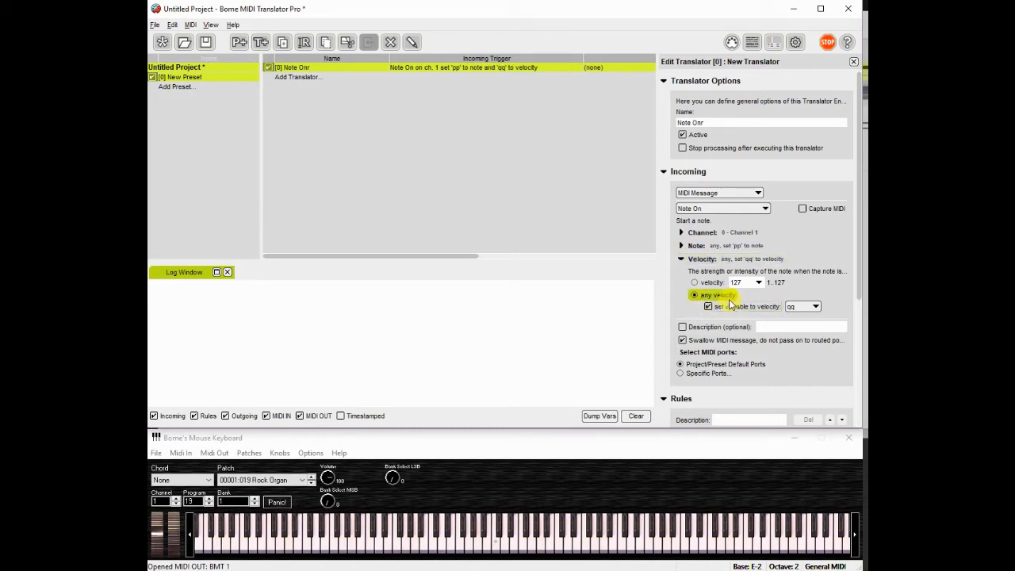
Set the translator's outgoing action type to MIDI Message
left_click(663, 172)
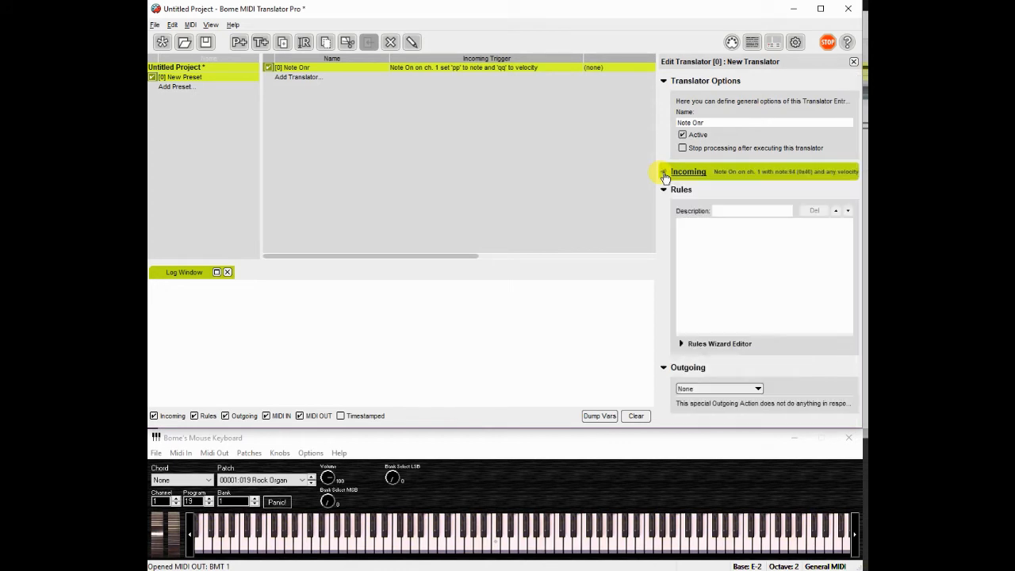
left_click(664, 173)
left_click(663, 173)
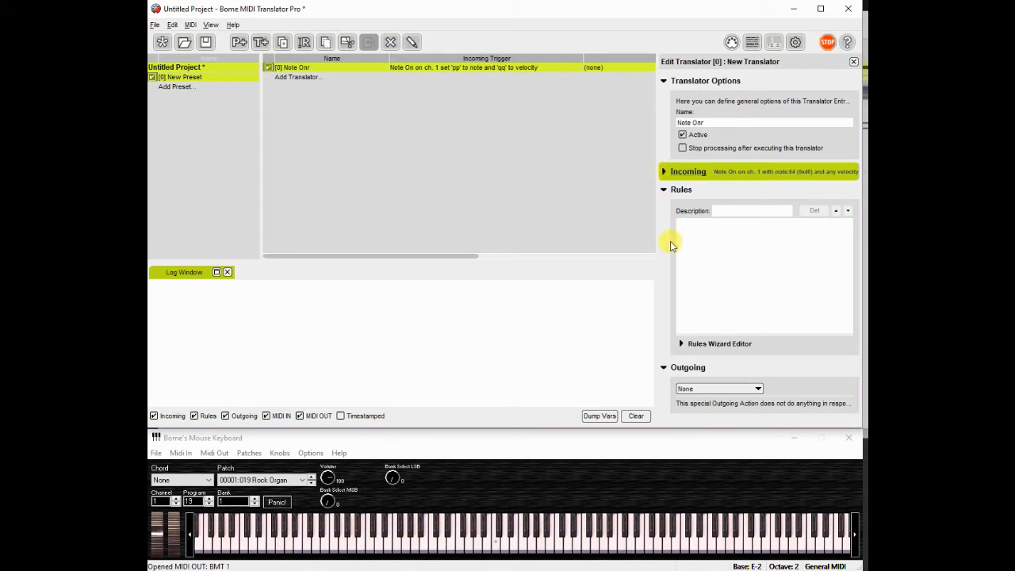
left_click(663, 192)
left_click(664, 210)
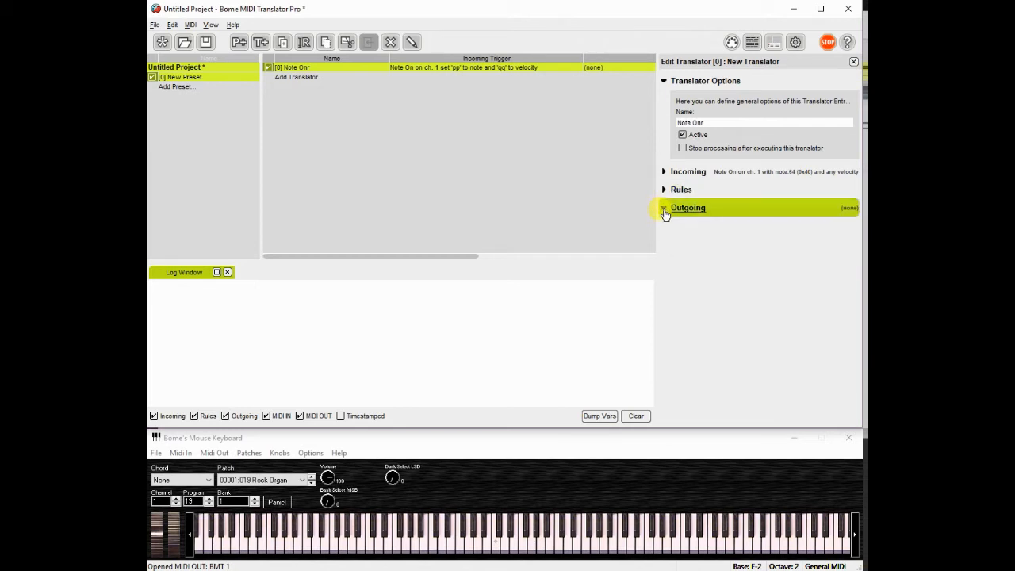
left_click(665, 211)
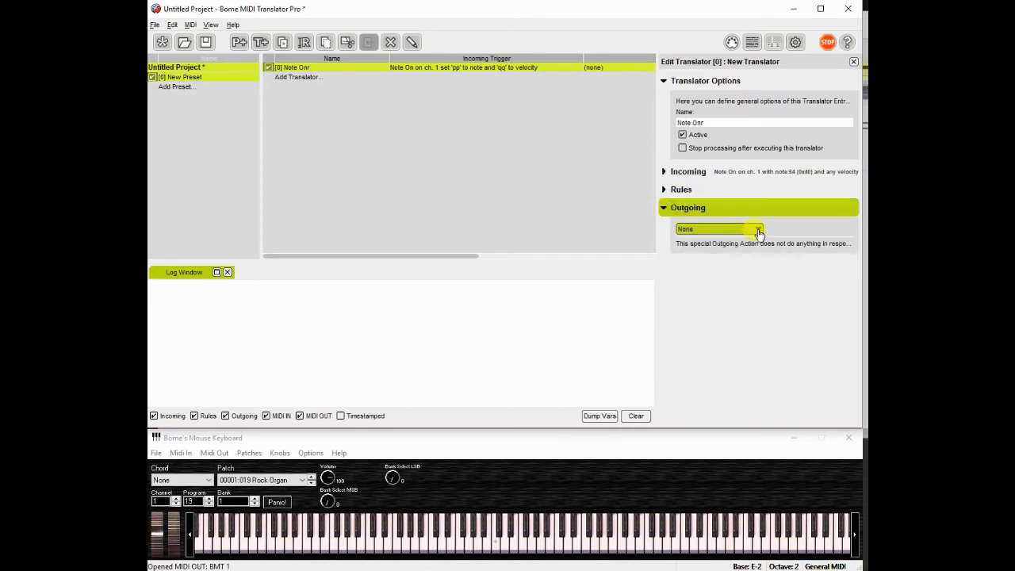
left_click(758, 230)
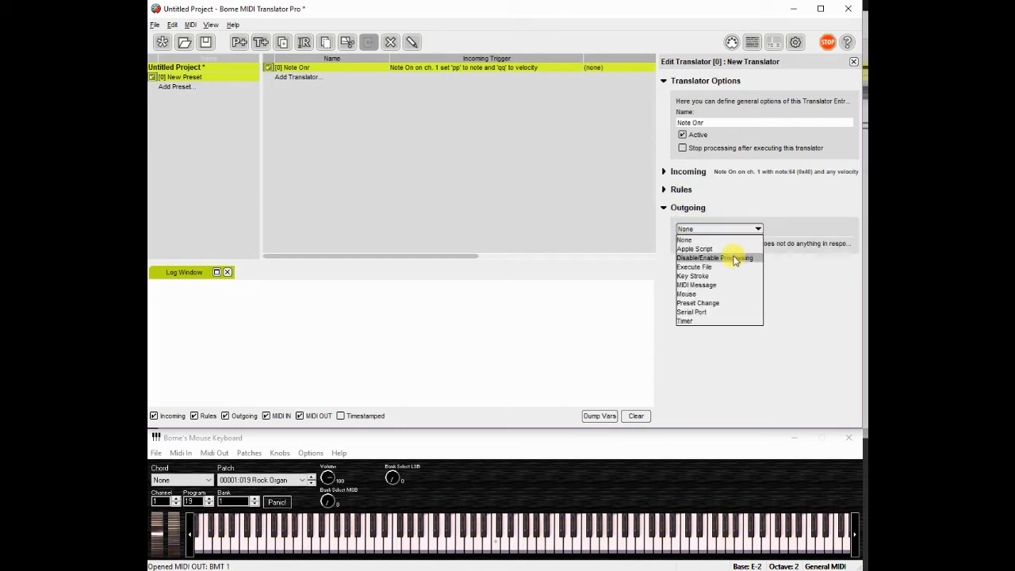
left_click(722, 286)
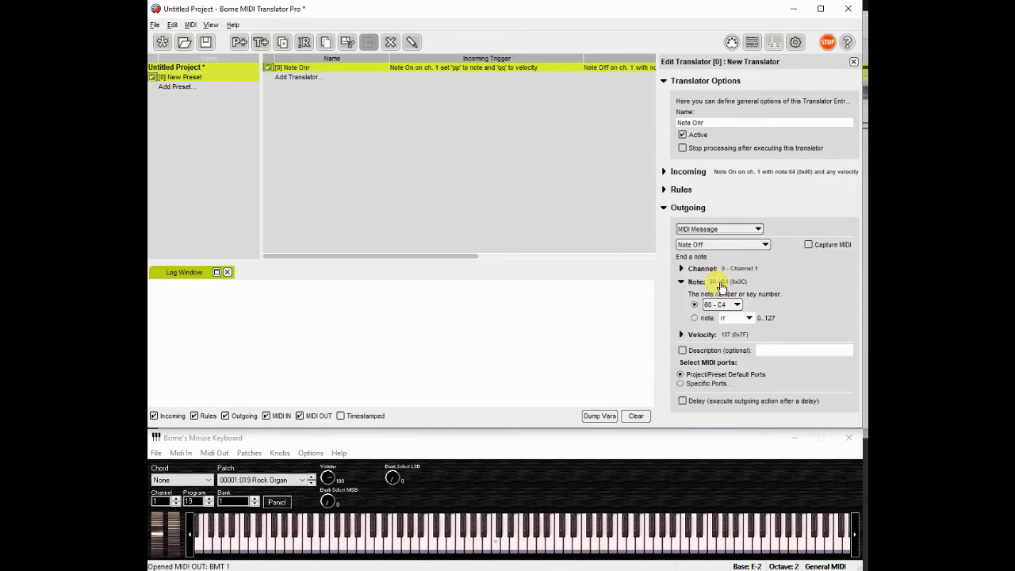
Correct the translator's name to Note On
left_click(711, 122)
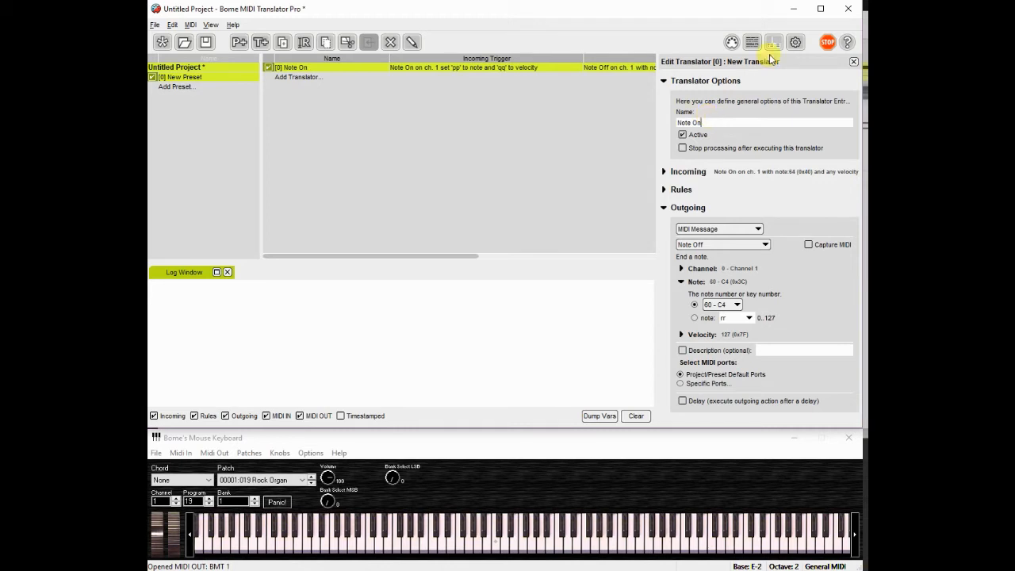
Set the outgoing MIDI message to Note On, taking its note number from variable rr
left_click(766, 249)
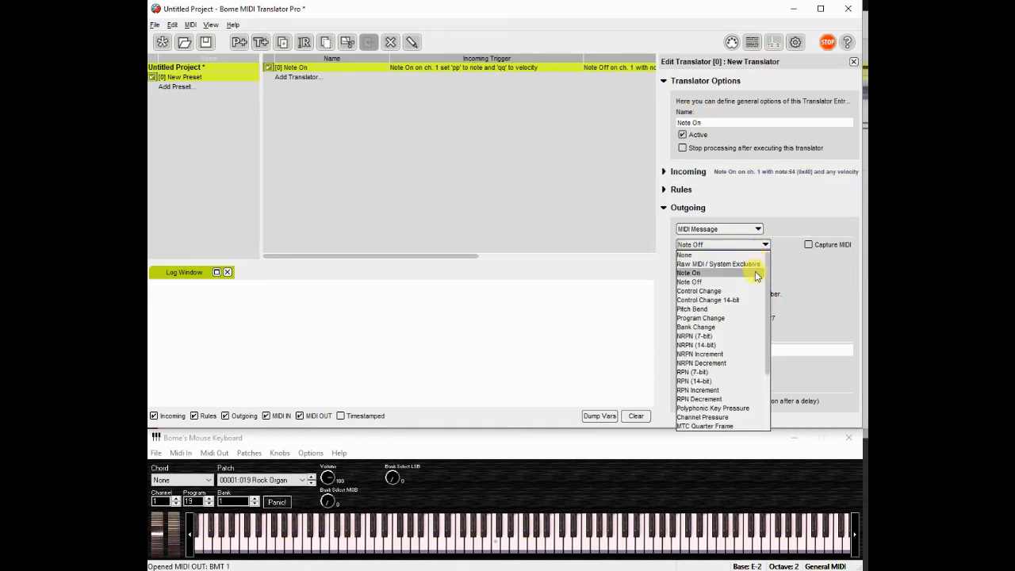
left_click(693, 272)
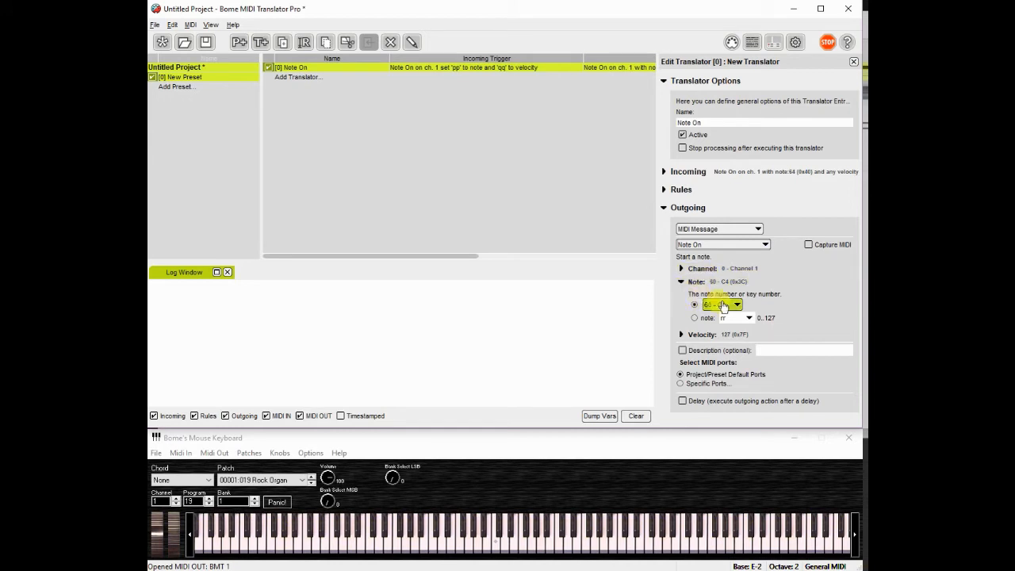
left_click(695, 317)
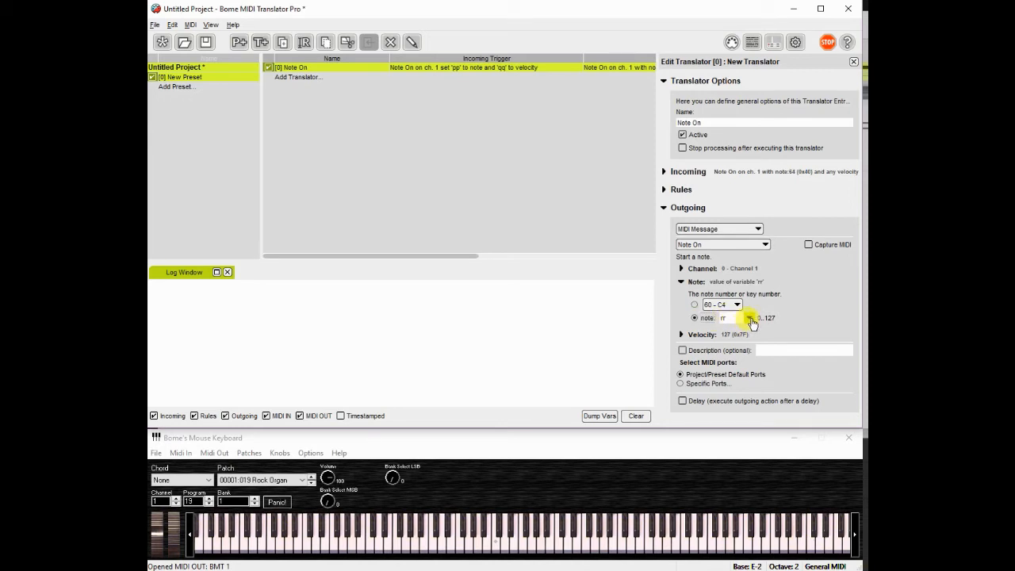
Set the outgoing note's velocity to variable qq
left_click(684, 335)
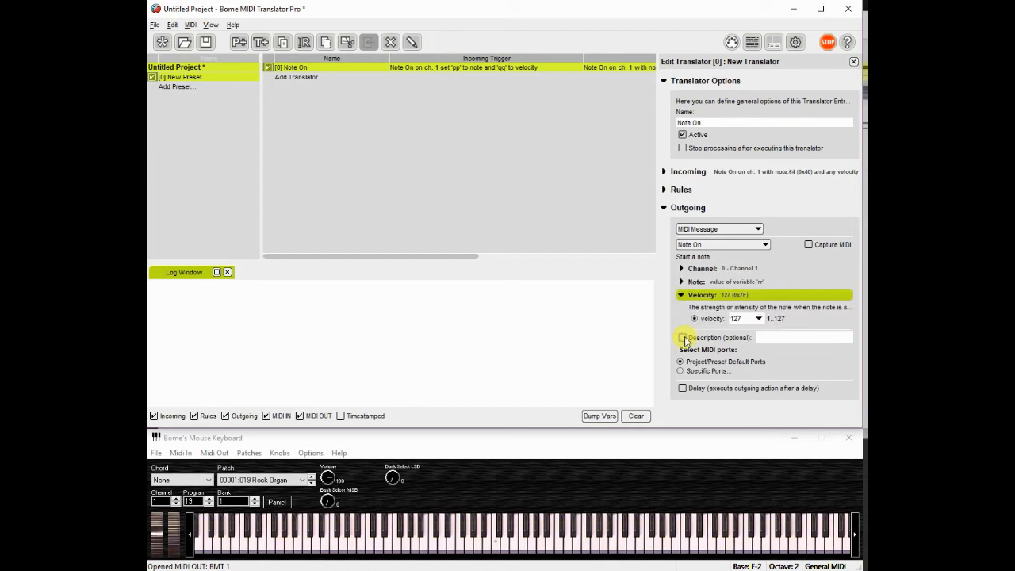
left_click(758, 318)
left_click(750, 330)
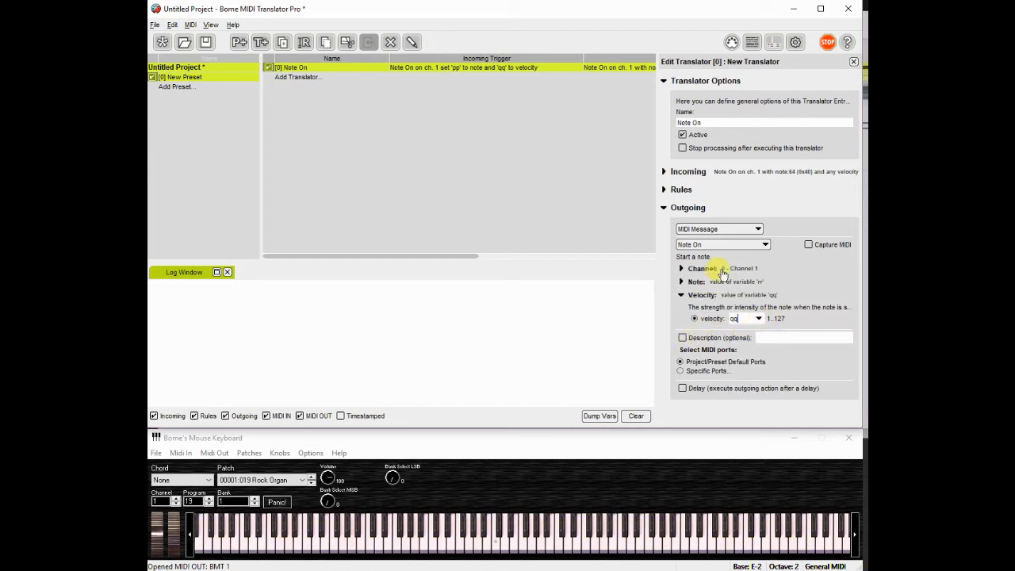
Add the rule rr=pp+7 to the translator's rules
left_click(682, 191)
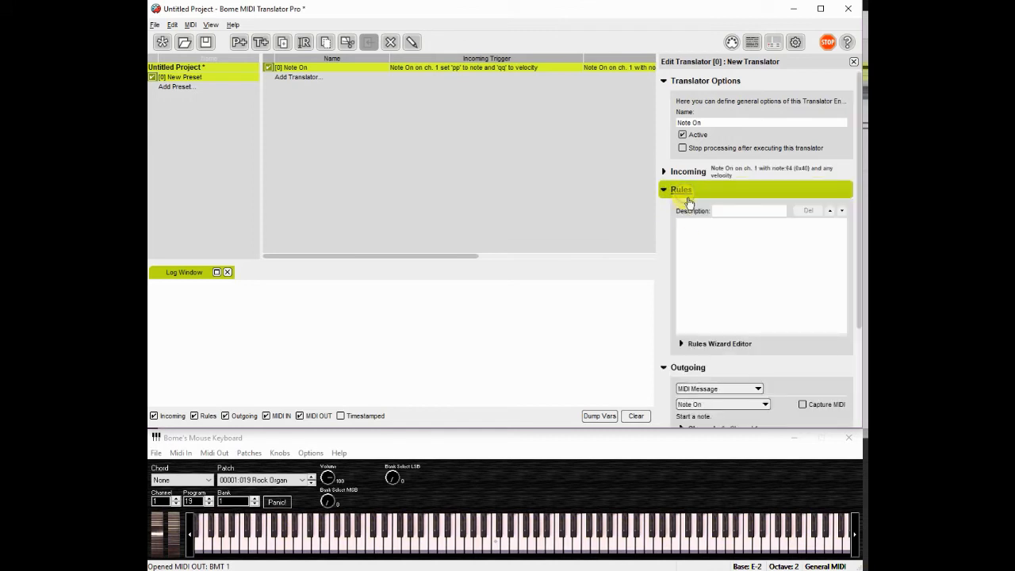
left_click(691, 222)
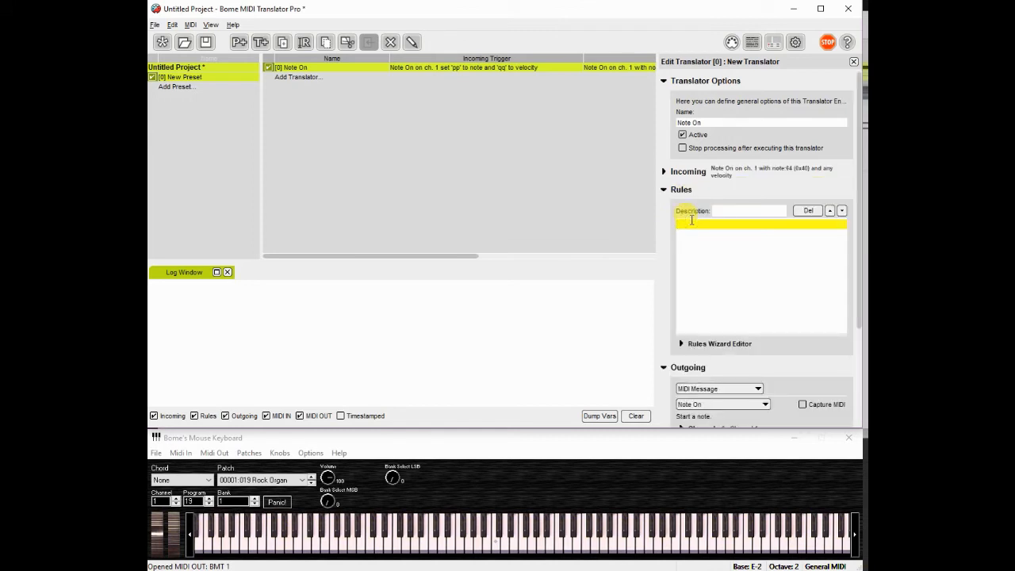
type("pp=")
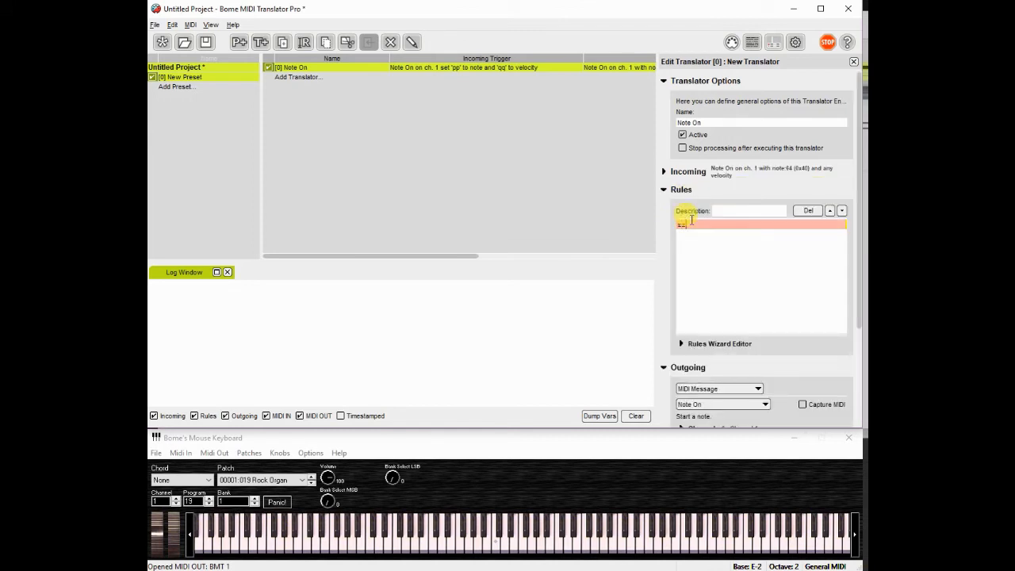
type("pp")
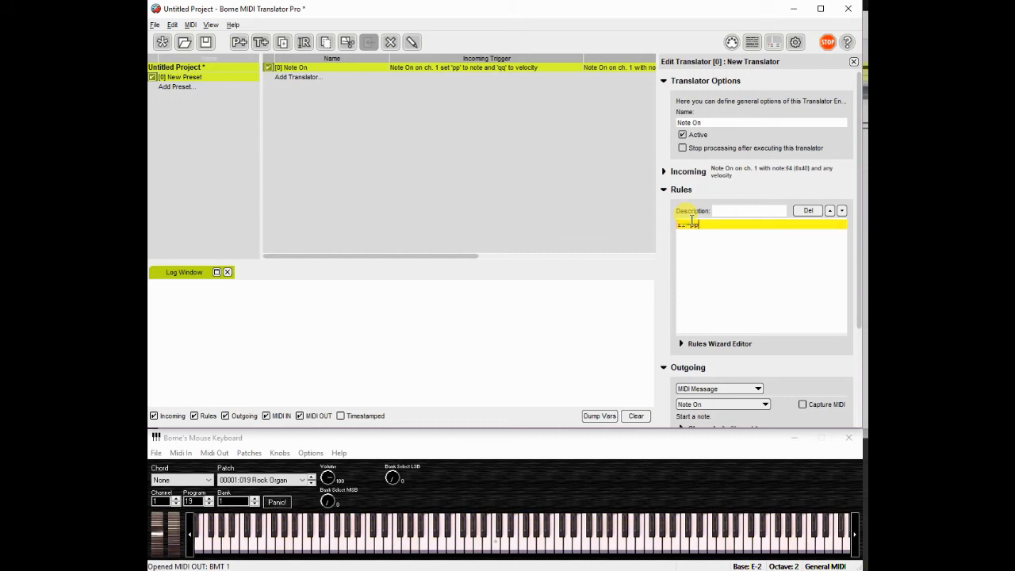
type("+7")
Duplicate the Note On translator and rename the copy Note Off
right_click(528, 72)
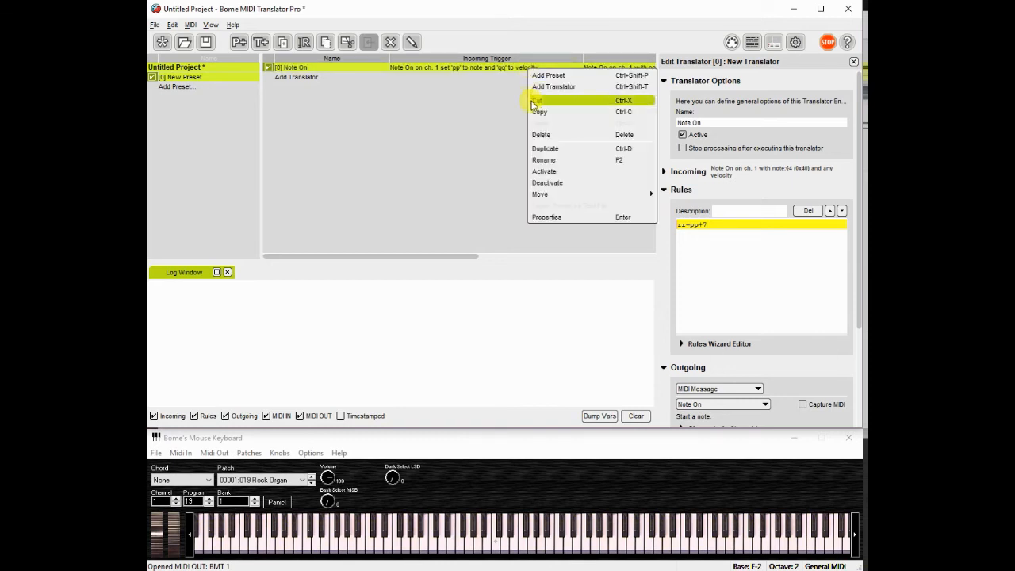
left_click(539, 149)
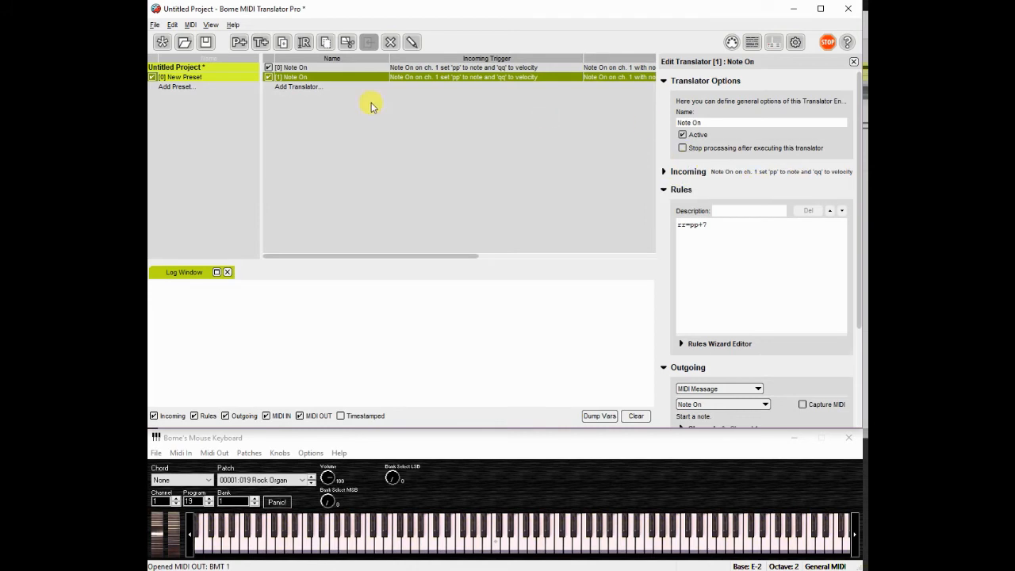
left_click(335, 78)
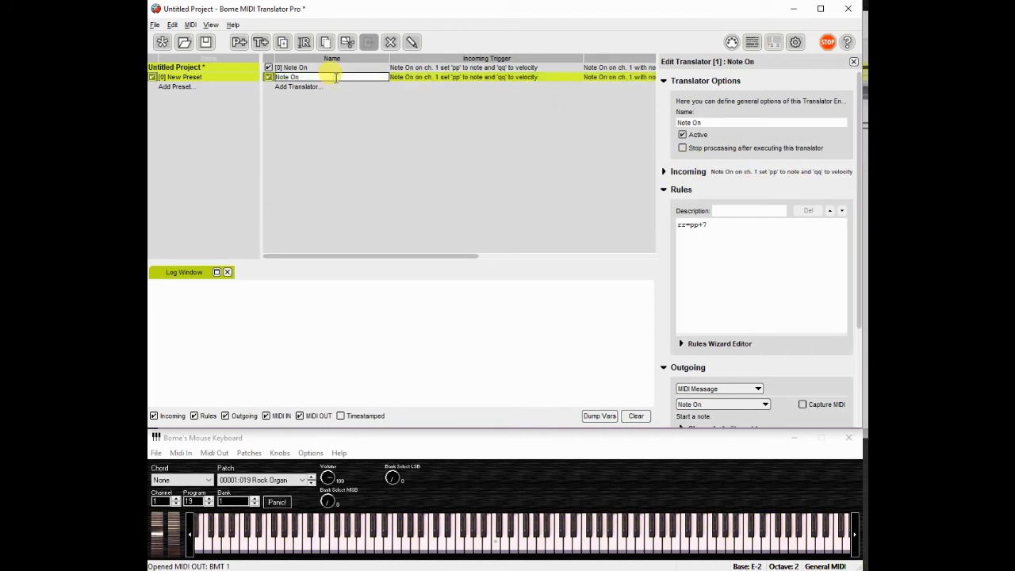
key("BackSpace")
key("BackSpace")
type("Off")
key("Return")
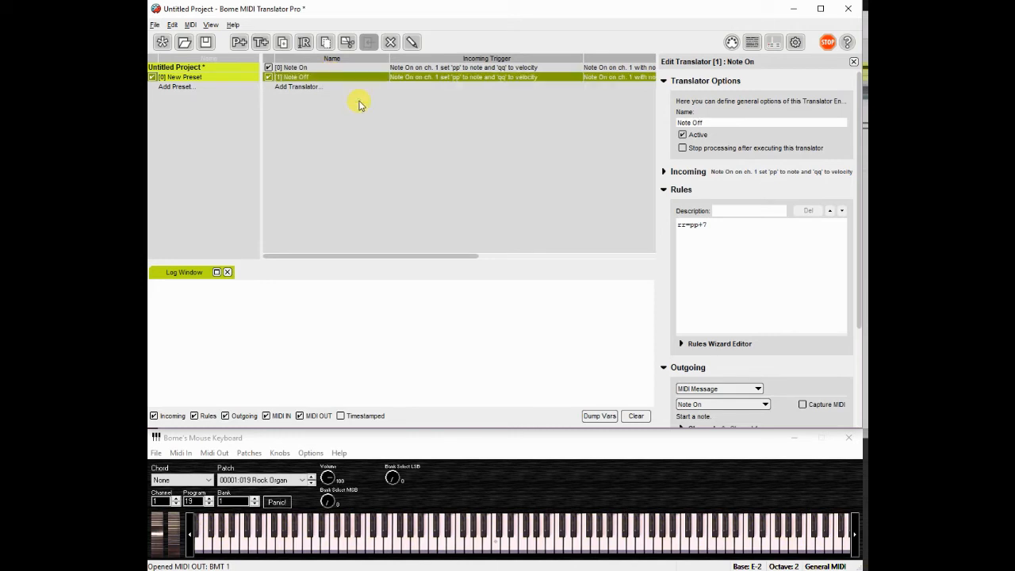
Set the copy's incoming trigger message to Note Off
left_click(665, 175)
left_click(764, 208)
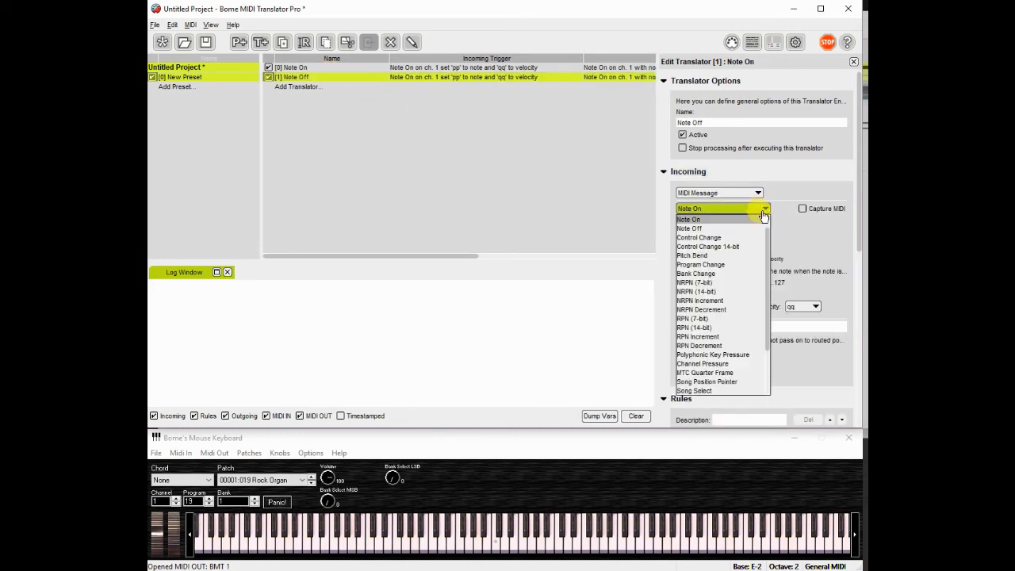
left_click(752, 229)
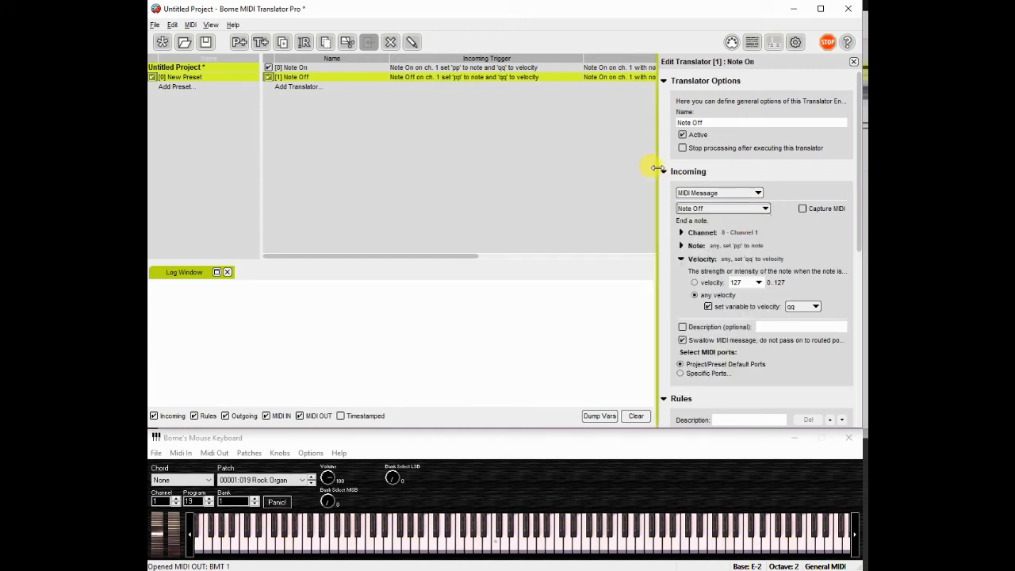
Set the copy's outgoing MIDI message to Note Off
left_click(663, 171)
left_click(663, 192)
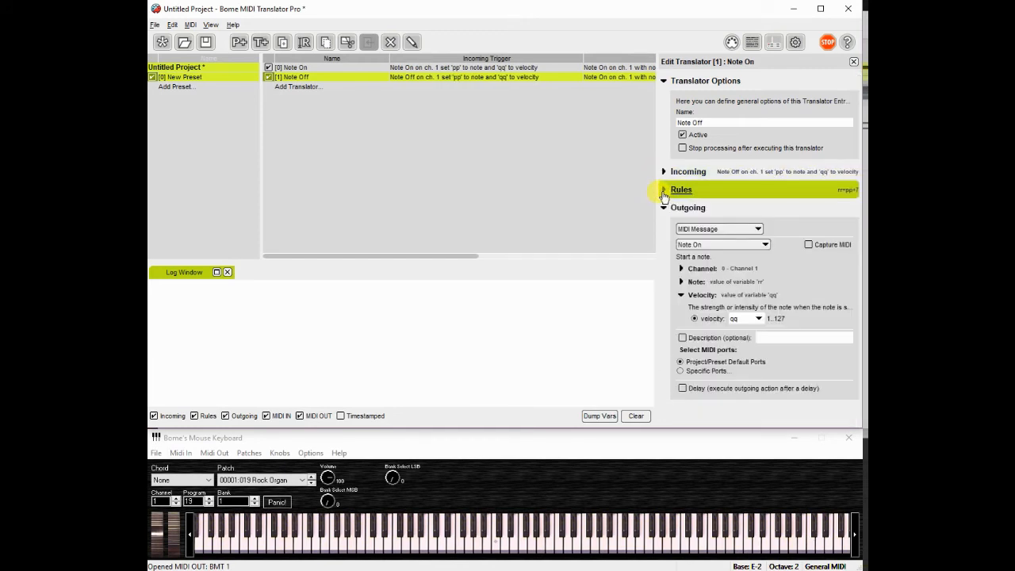
left_click(664, 191)
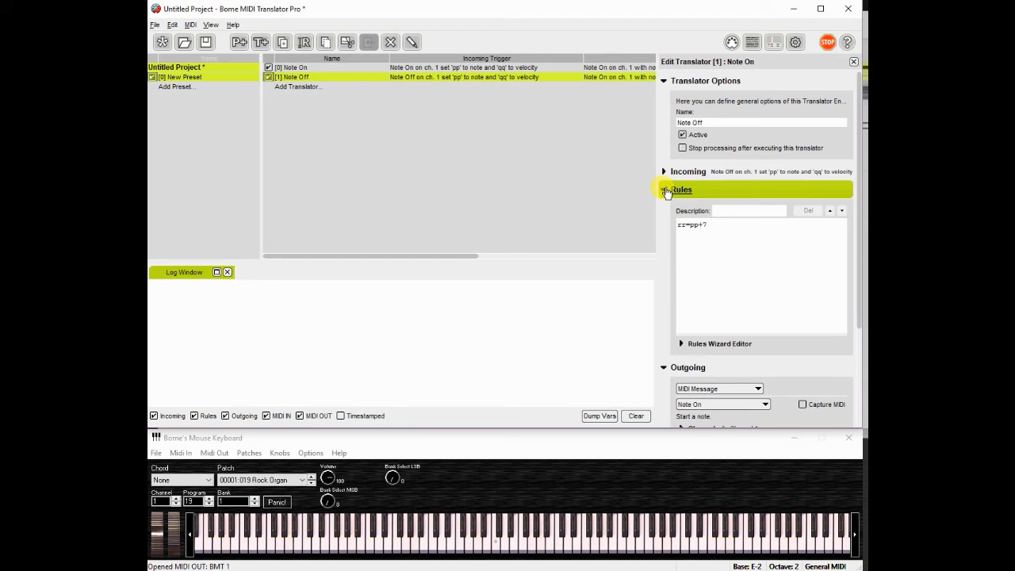
left_click(664, 191)
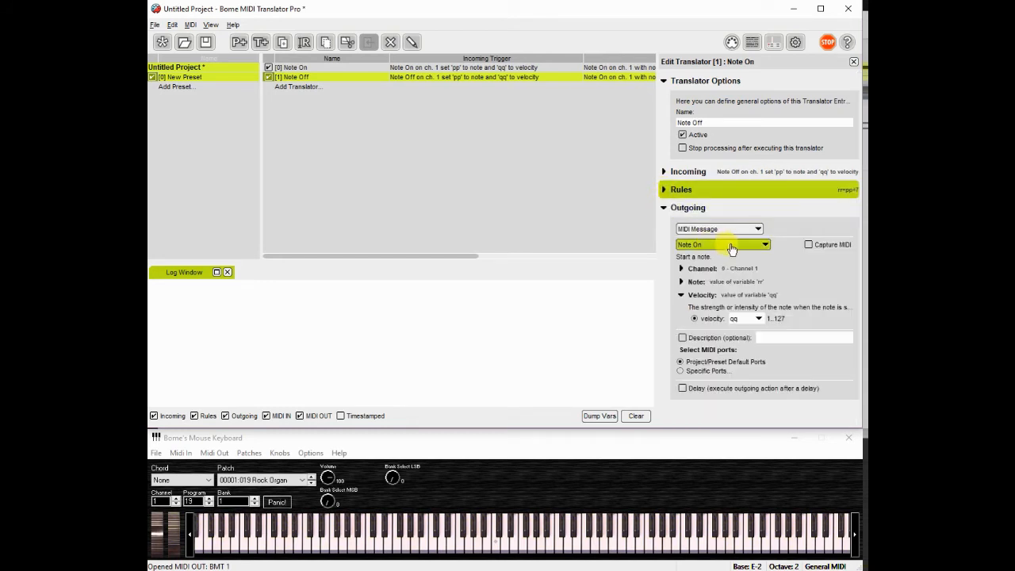
left_click(765, 246)
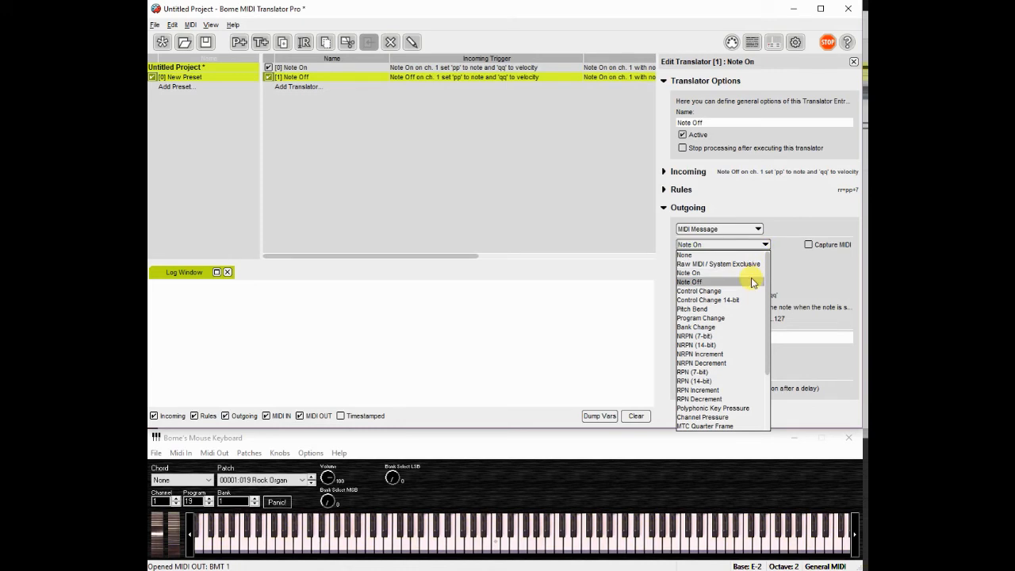
left_click(751, 282)
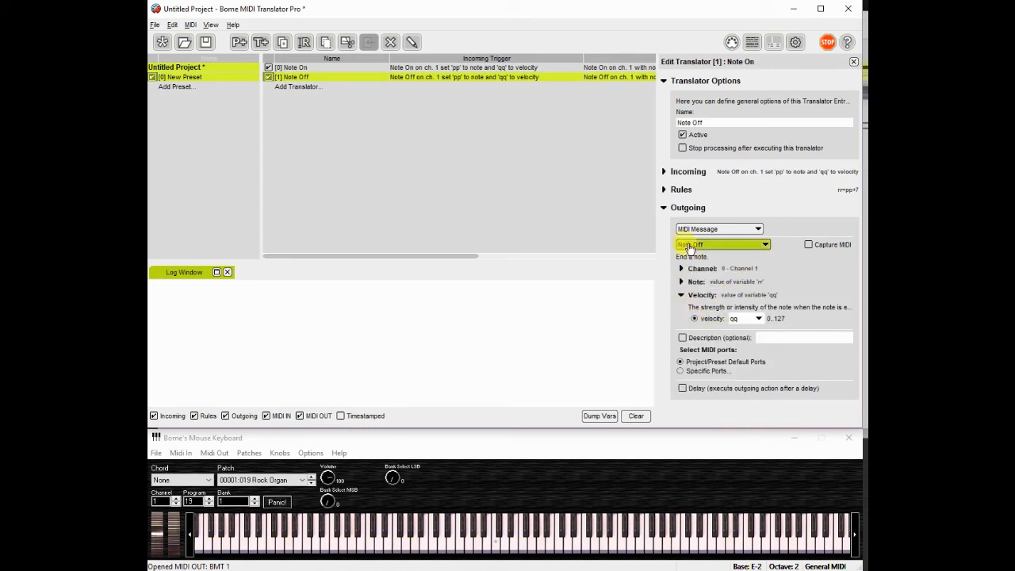
Play a note on the mouse keyboard to test the translators
left_click(664, 190)
left_click(664, 191)
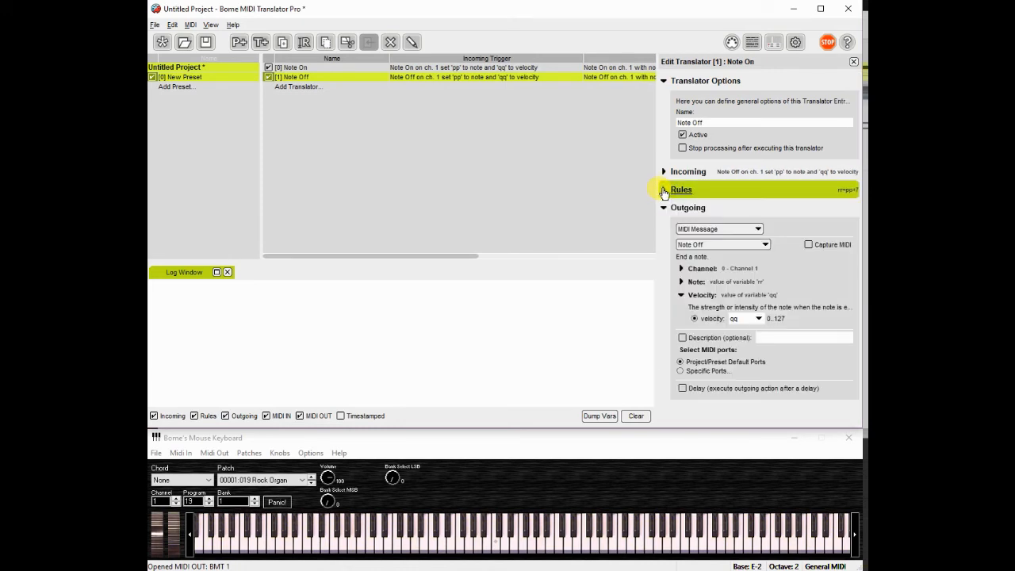
left_click(495, 546)
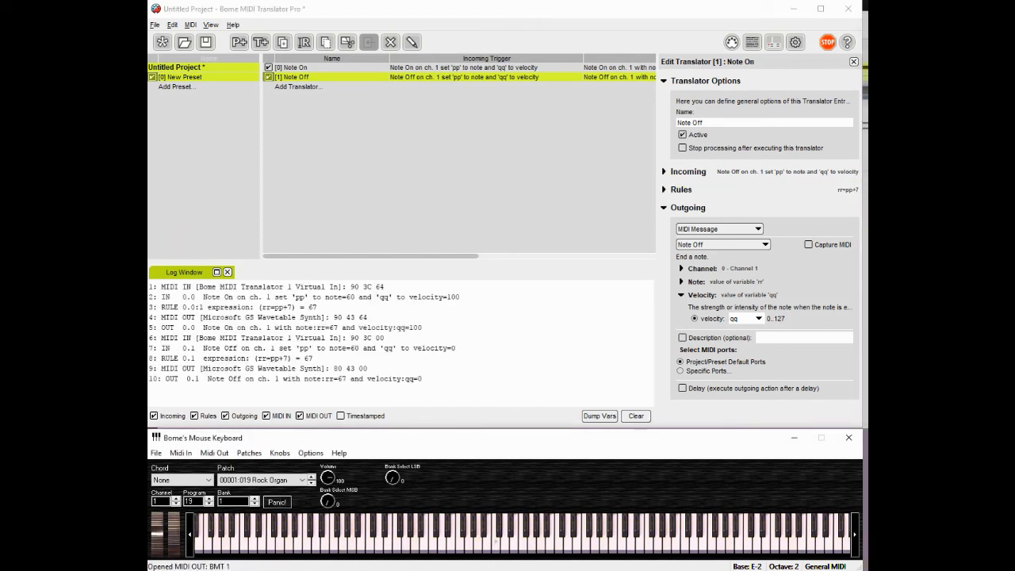
Play a note with the preset deactivated, then reactivate the preset and play the note again
left_click(153, 77)
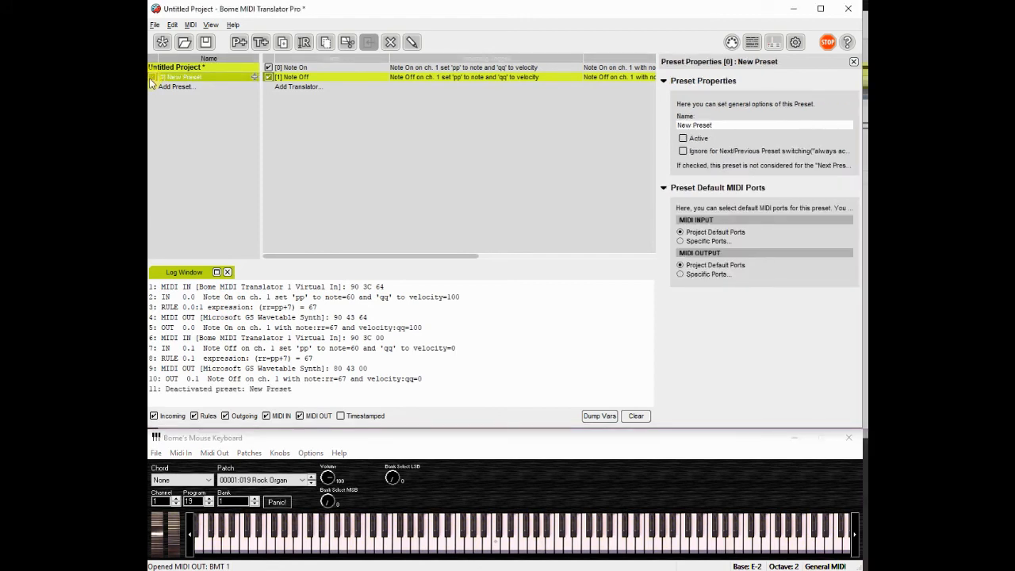
left_click(497, 544)
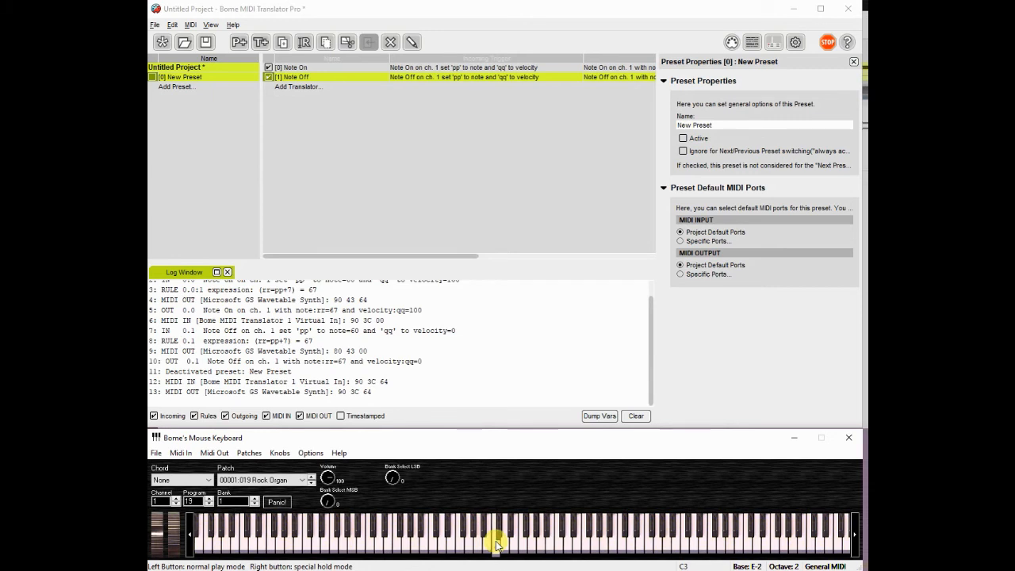
left_click(152, 77)
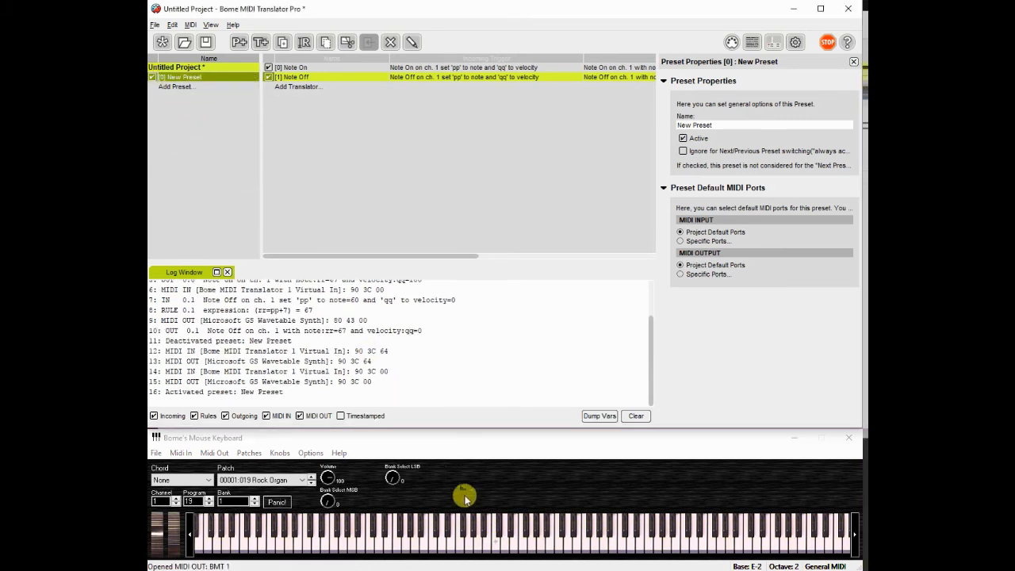
left_click(495, 544)
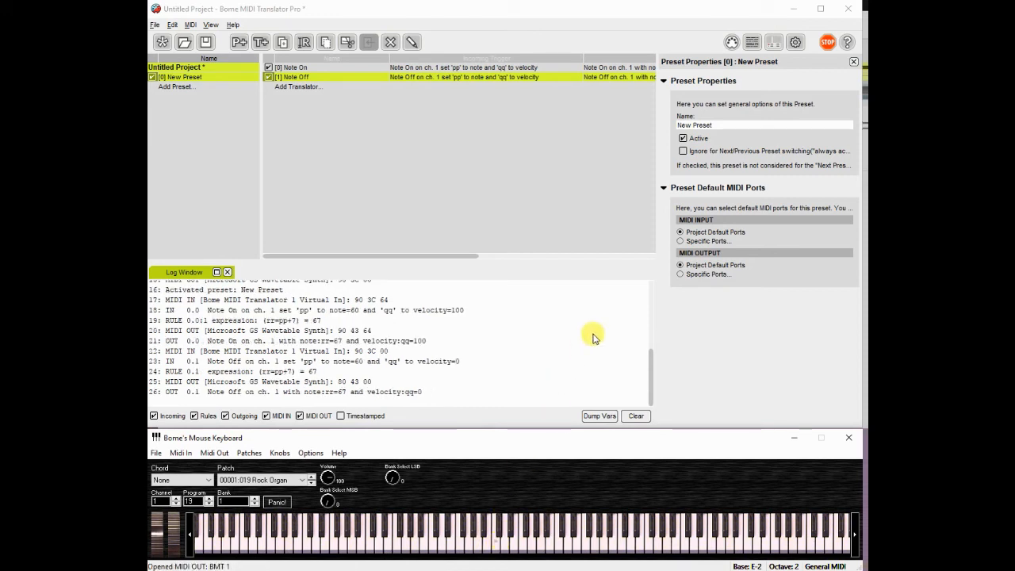
Change the Note On translator's rule to rr=pp+12
left_click(505, 67, "shift")
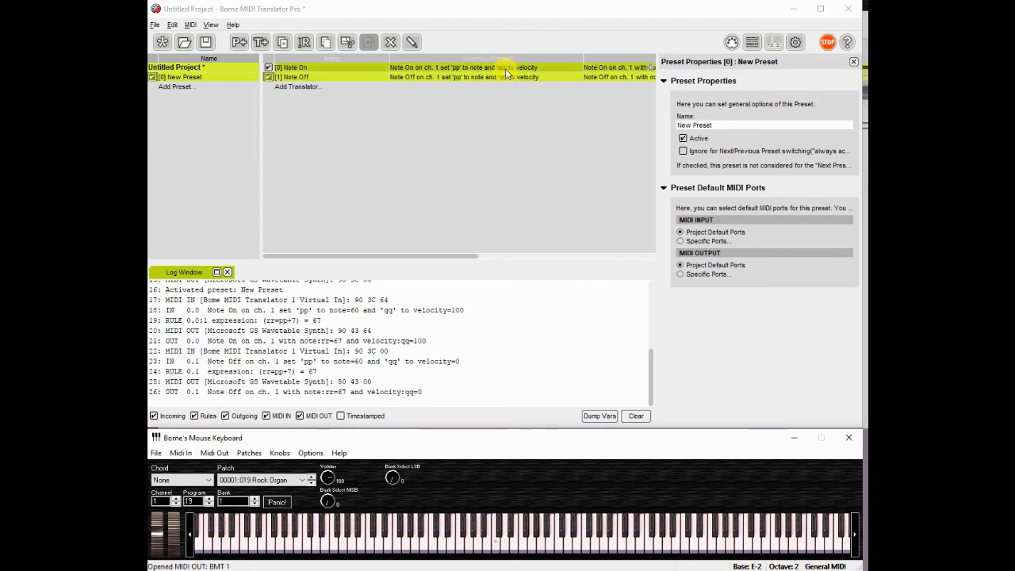
left_click(504, 69)
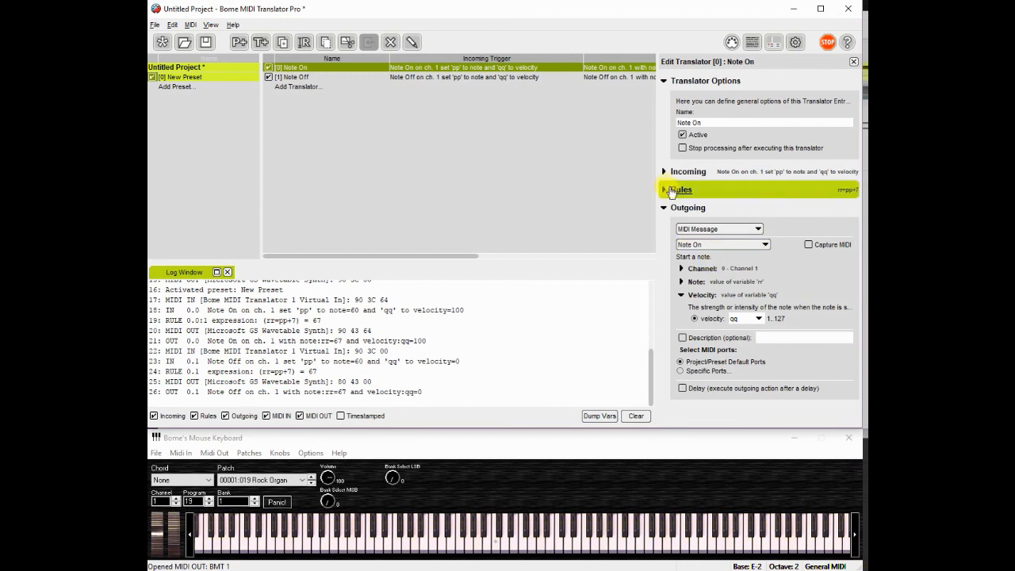
left_click(664, 192)
left_click(691, 225)
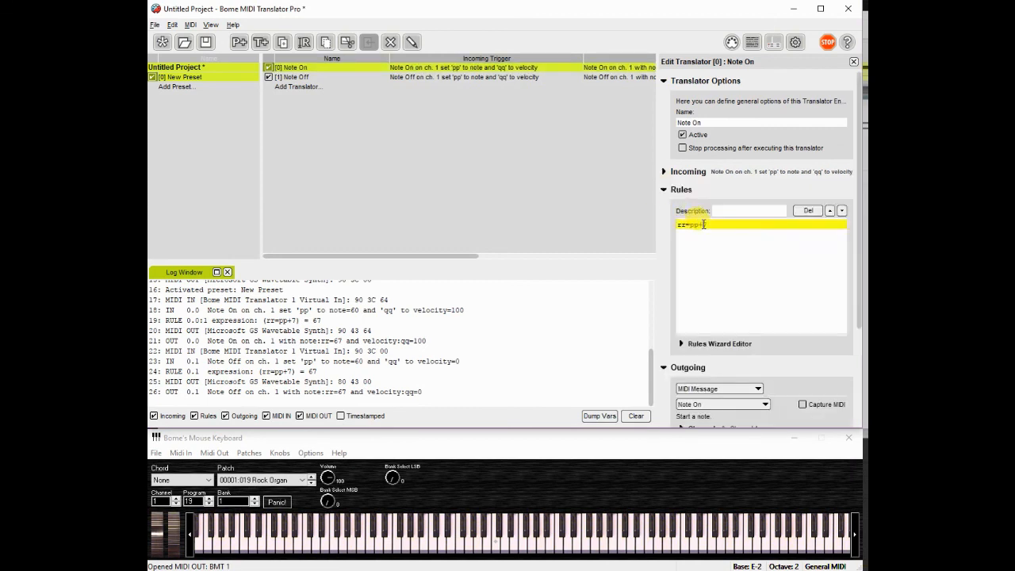
left_click_drag(703, 225, 708, 224)
type("12")
Change the Note Off translator's rule to rr=pp+12
left_click(521, 78)
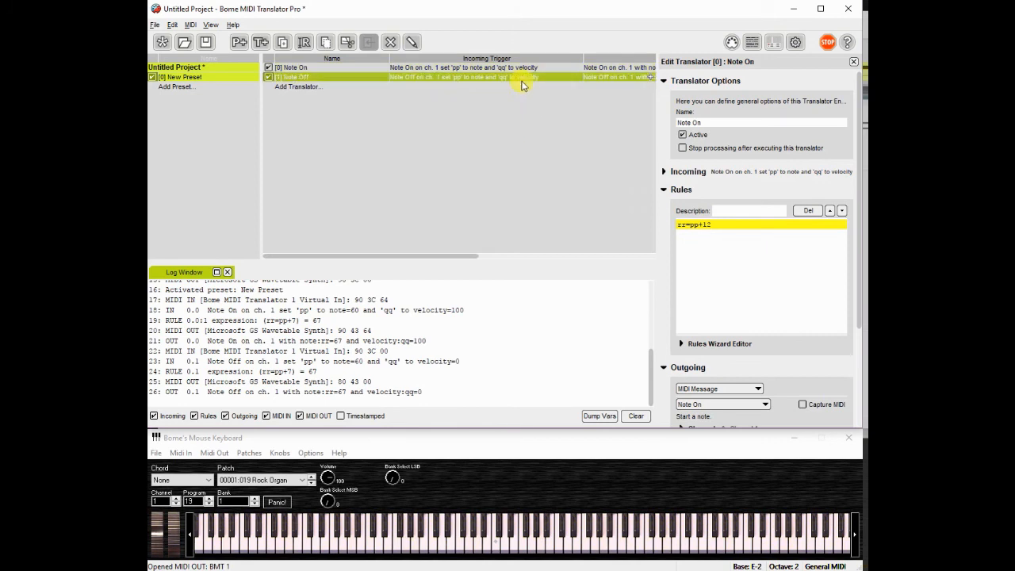
left_click_drag(702, 224, 709, 225)
type("12")
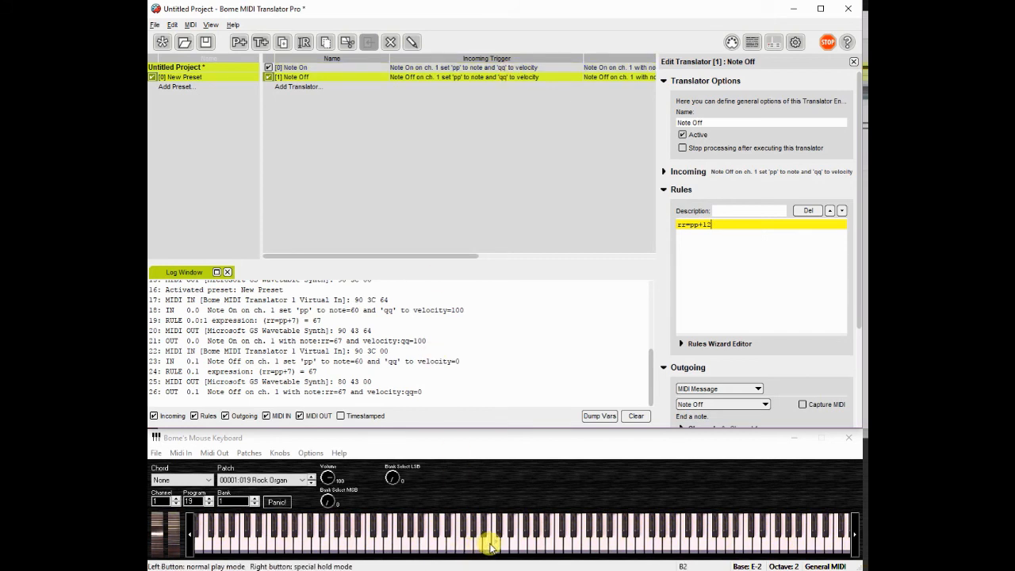
Test the translators by playing a note with the preset active, deactivated and reactivated
left_click(492, 546)
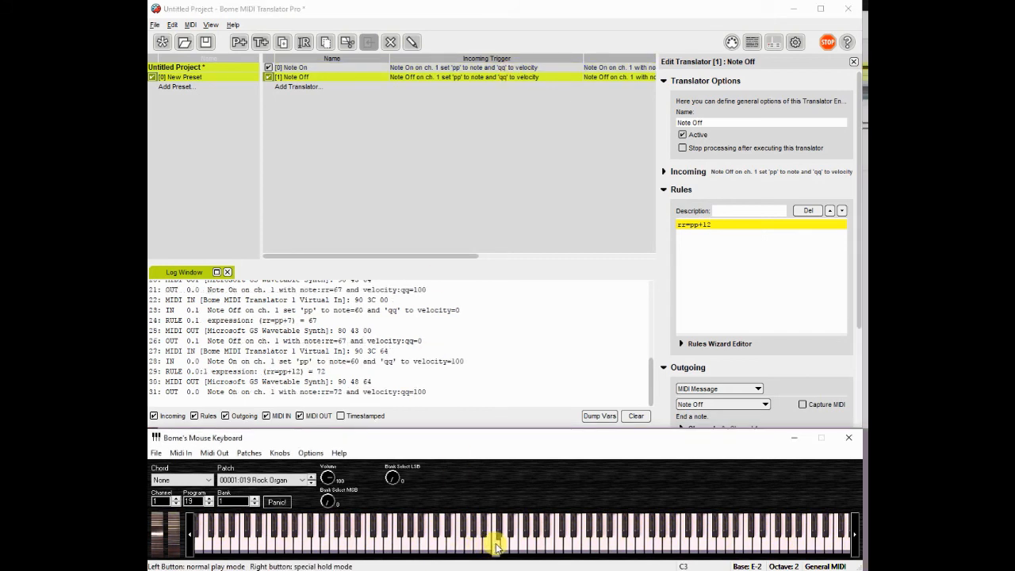
left_click(154, 78)
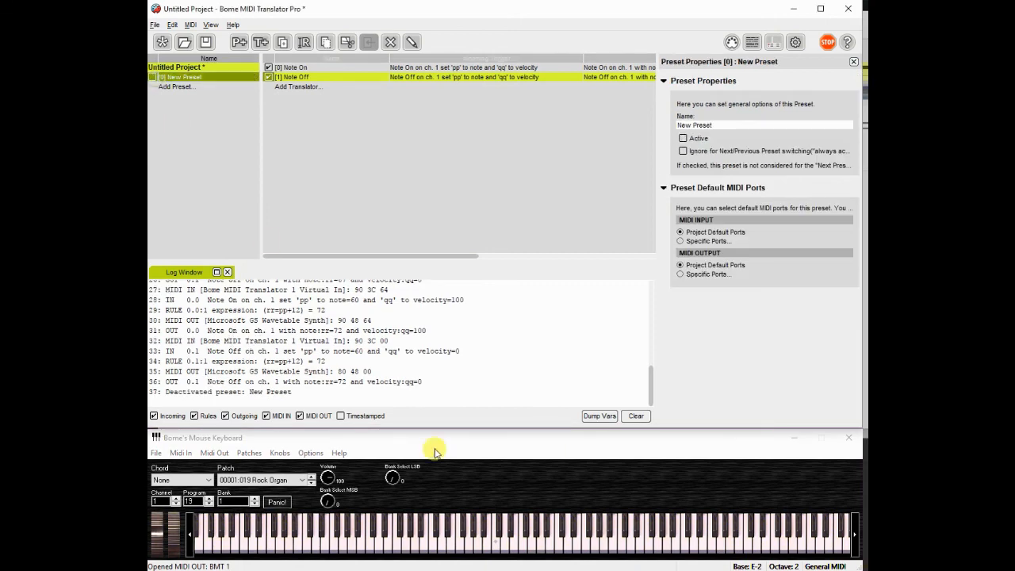
left_click(491, 546)
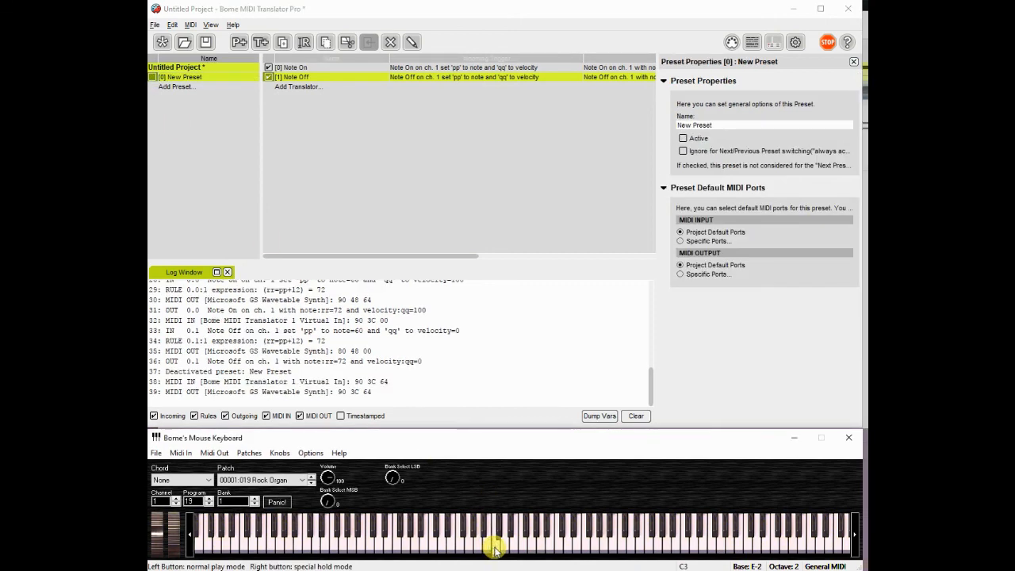
left_click(153, 77)
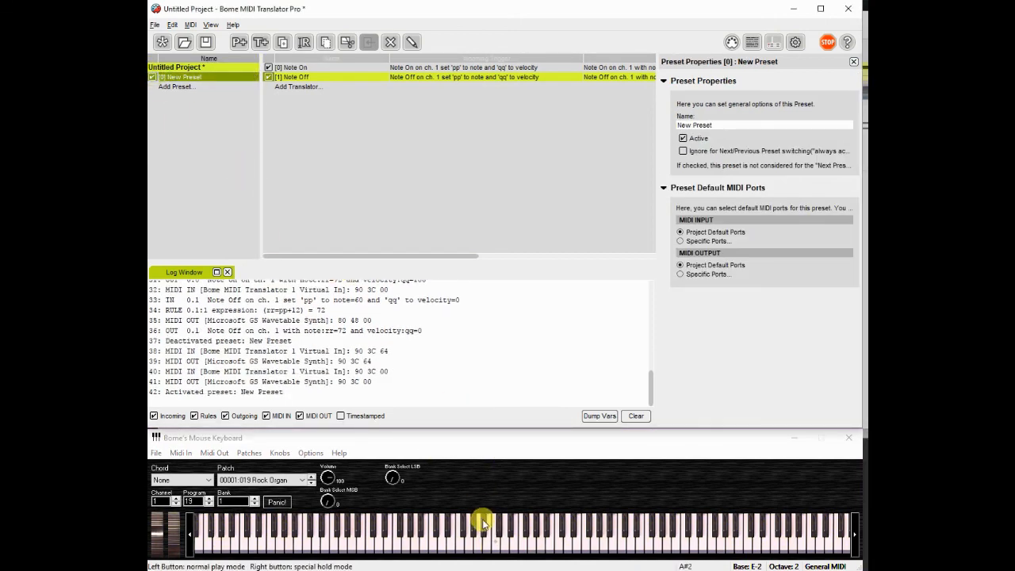
left_click(495, 541)
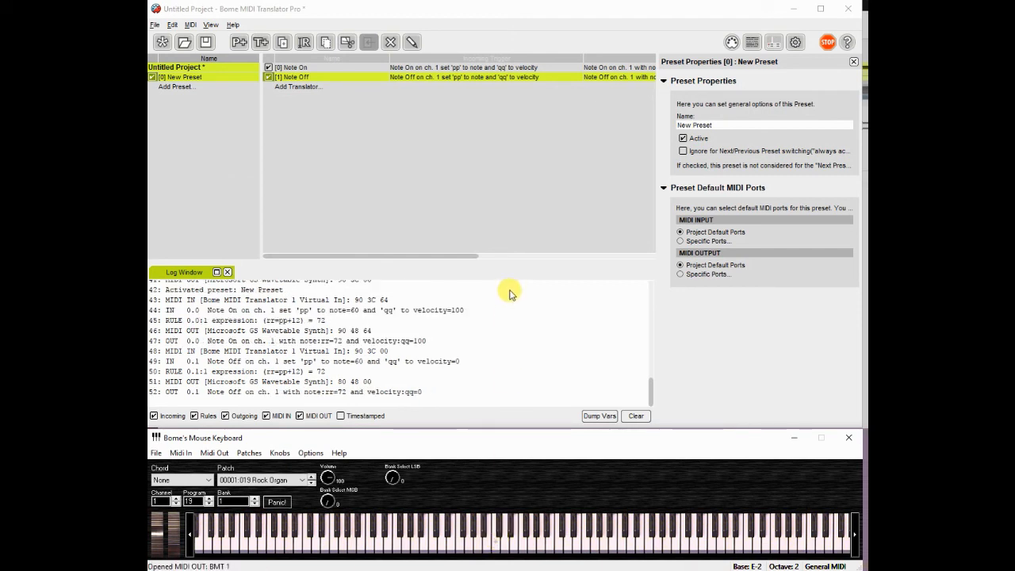